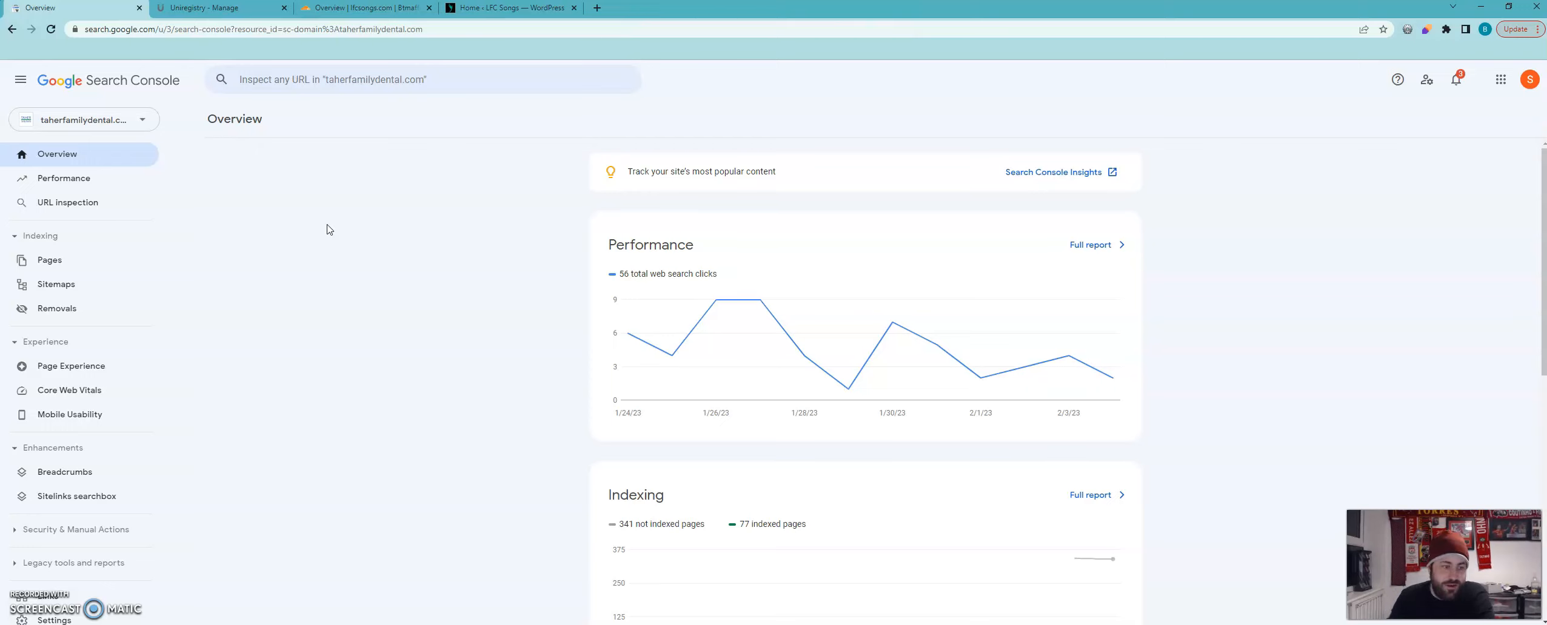
Open the performance report for taherfamilydental.com, then switch to GoDaddy's domain settings for reviewlosangeles.com.
{"action": "left_click", "coordinate": [92, 179]}
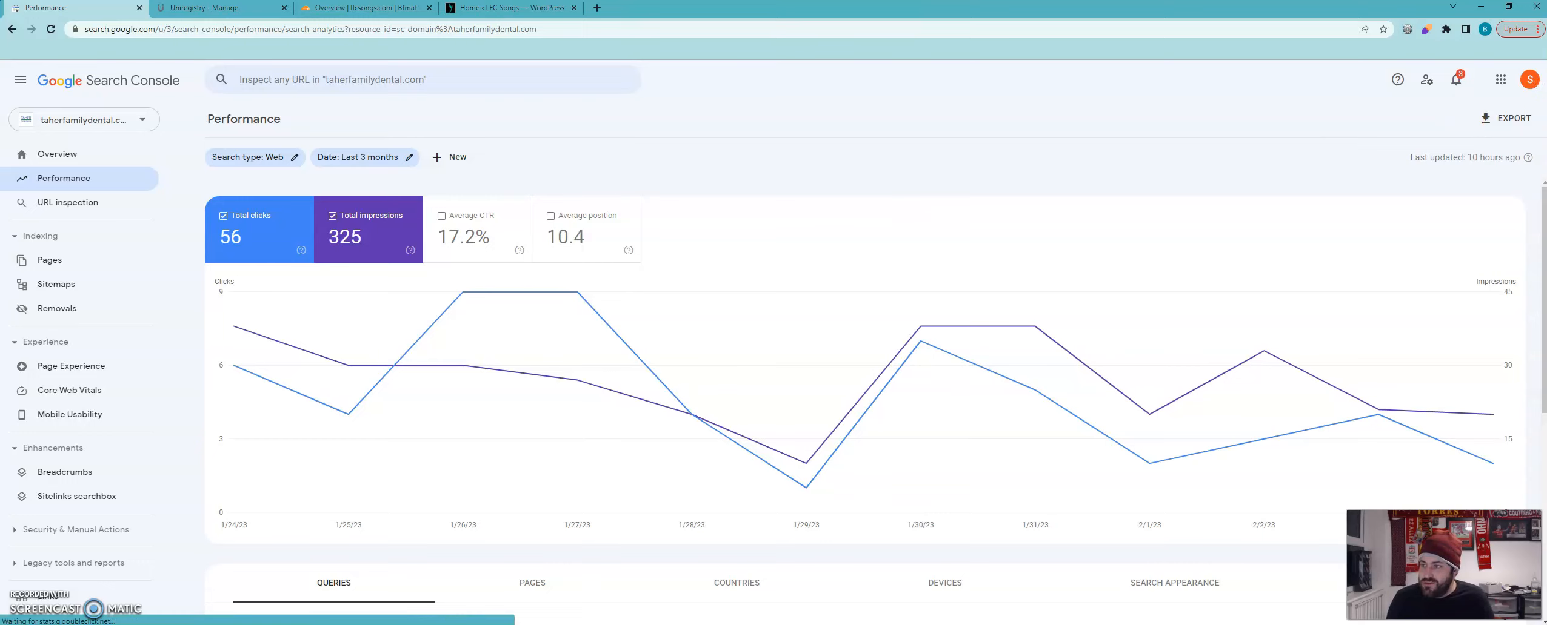
{"action": "left_click_drag", "start_coordinate": [621, 1], "coordinate": [609, 11]}
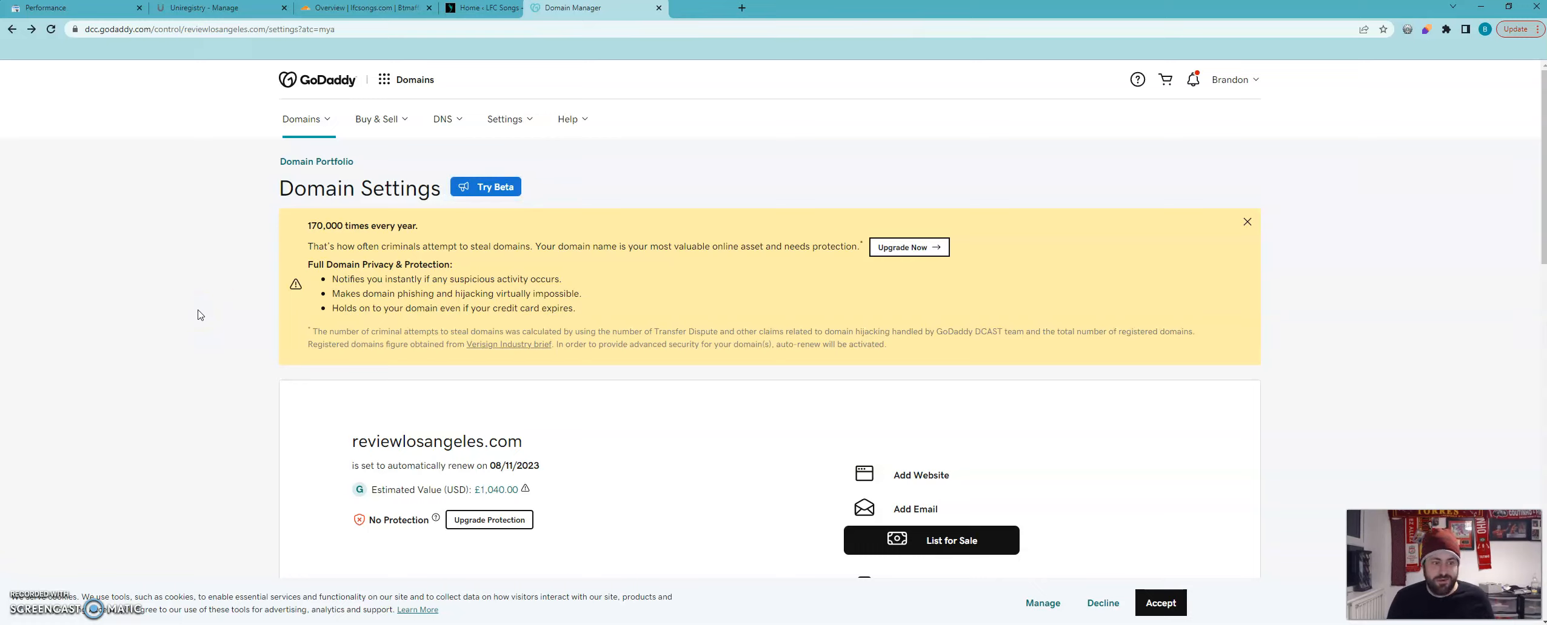
{"action": "left_click", "coordinate": [195, 251]}
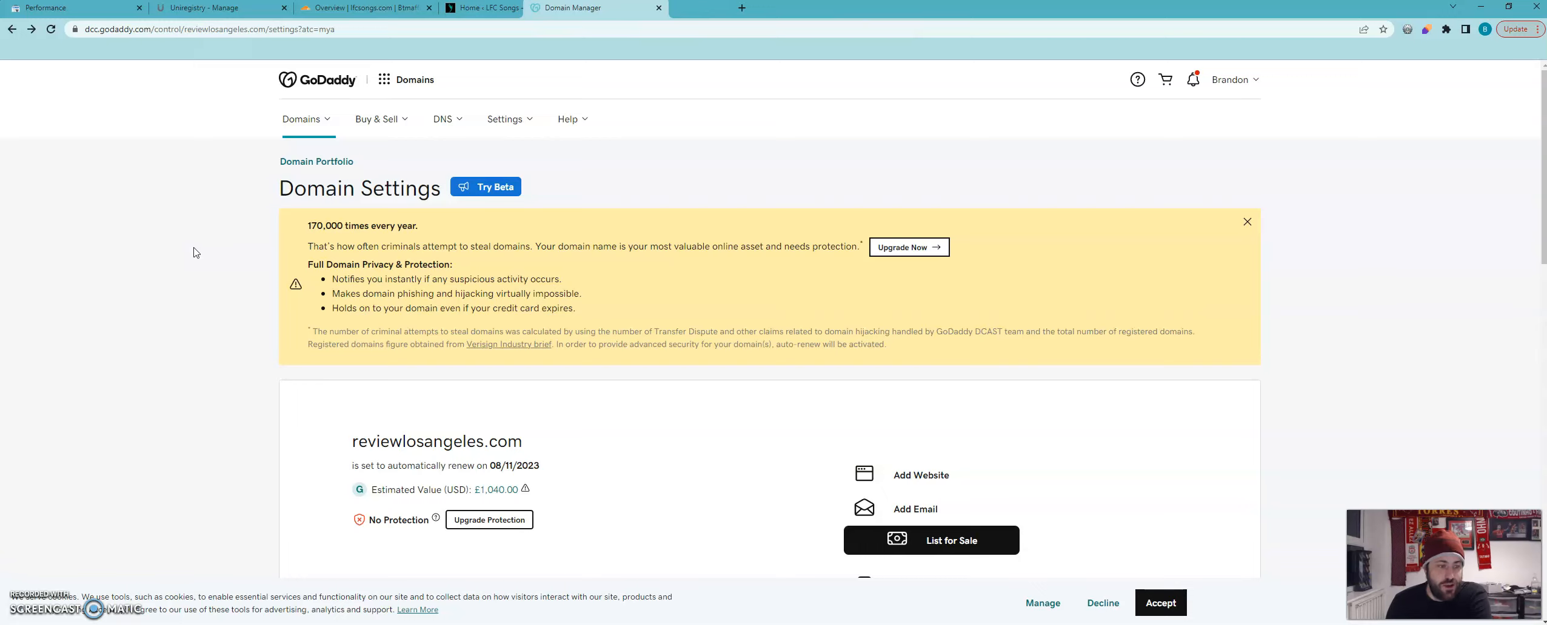
{"action": "left_click", "coordinate": [320, 175]}
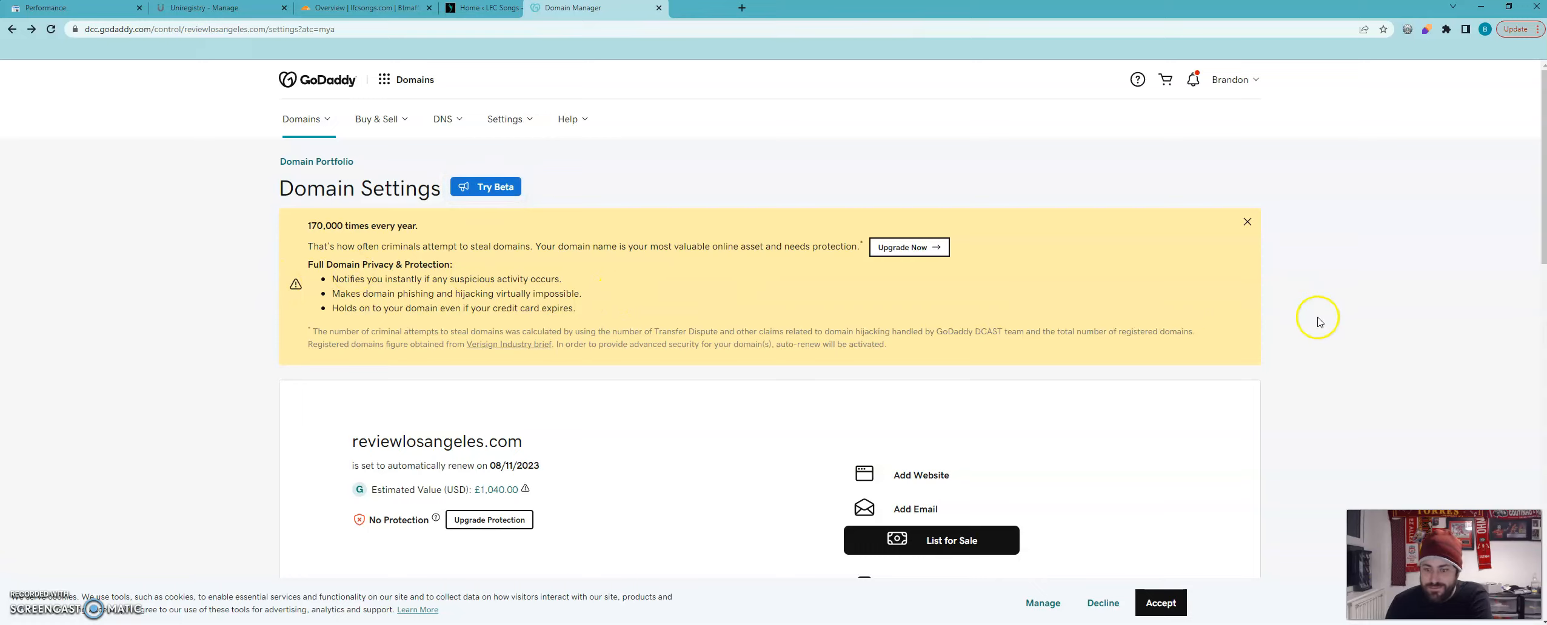
Accept GoDaddy's cookies and open the DNS records of reviewlosangeles.com.
{"action": "left_click", "coordinate": [1158, 602]}
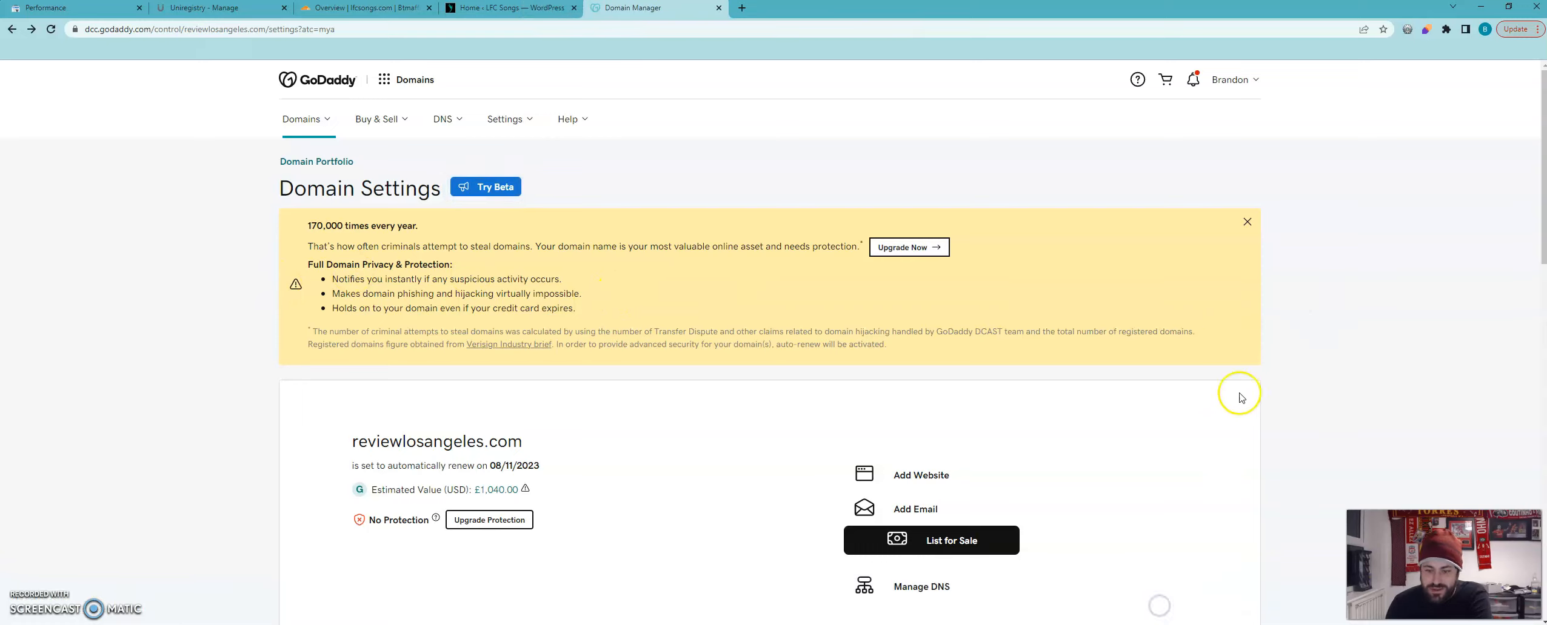
{"action": "scroll", "coordinate": [1258, 361], "scroll_direction": "down", "scroll_amount": 3}
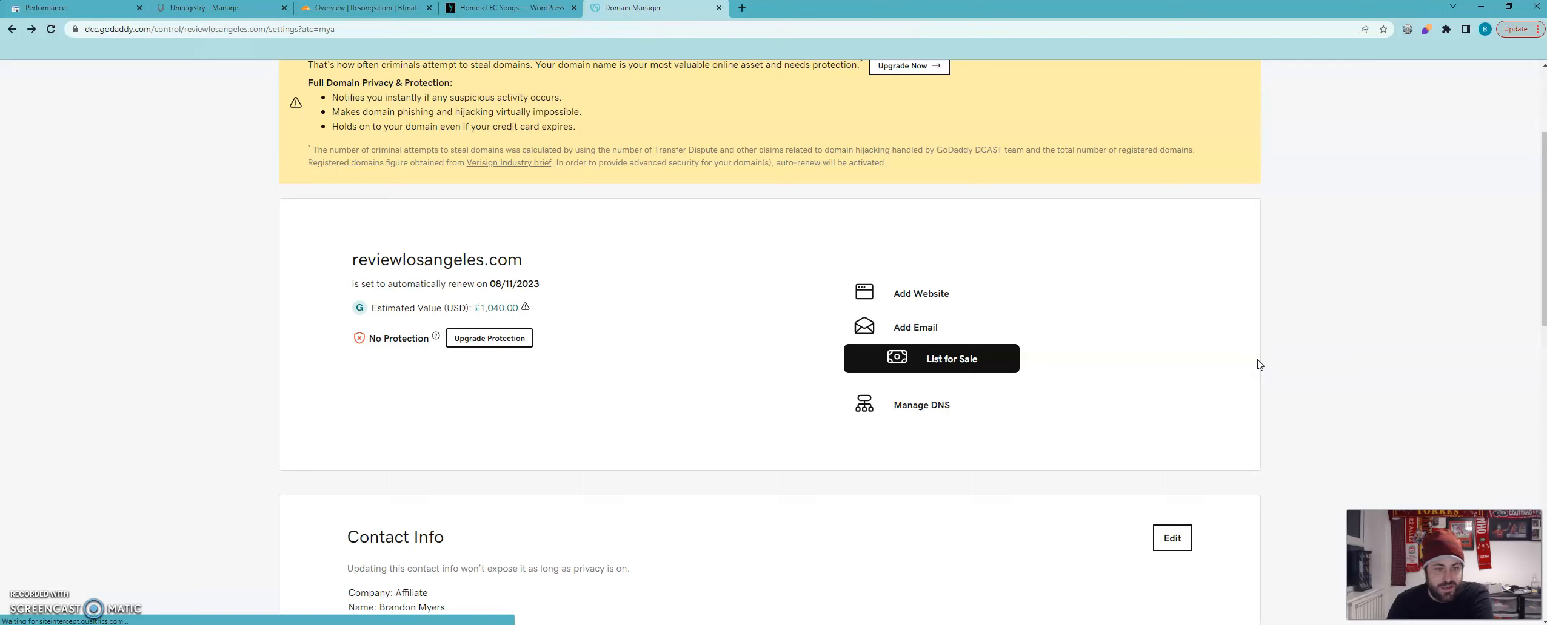
{"action": "left_click", "coordinate": [918, 408]}
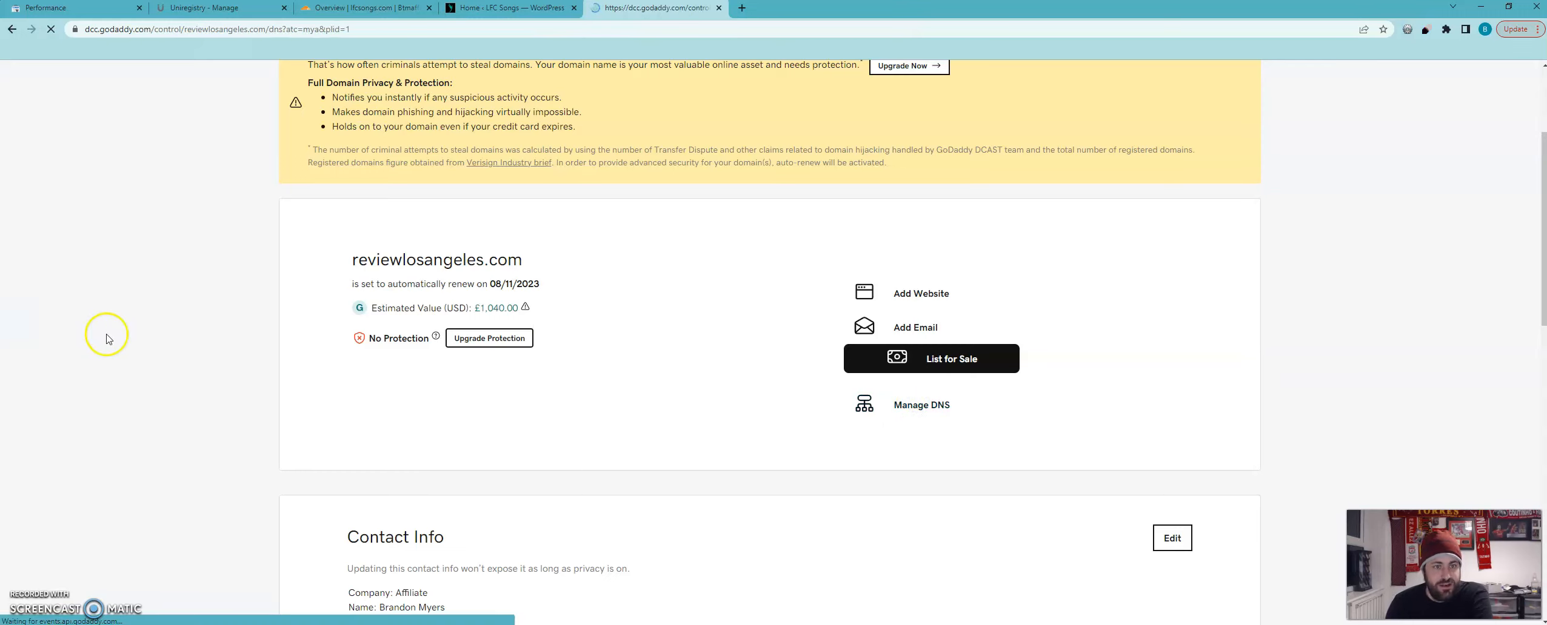
{"action": "scroll", "coordinate": [191, 335], "scroll_direction": "down", "scroll_amount": 3}
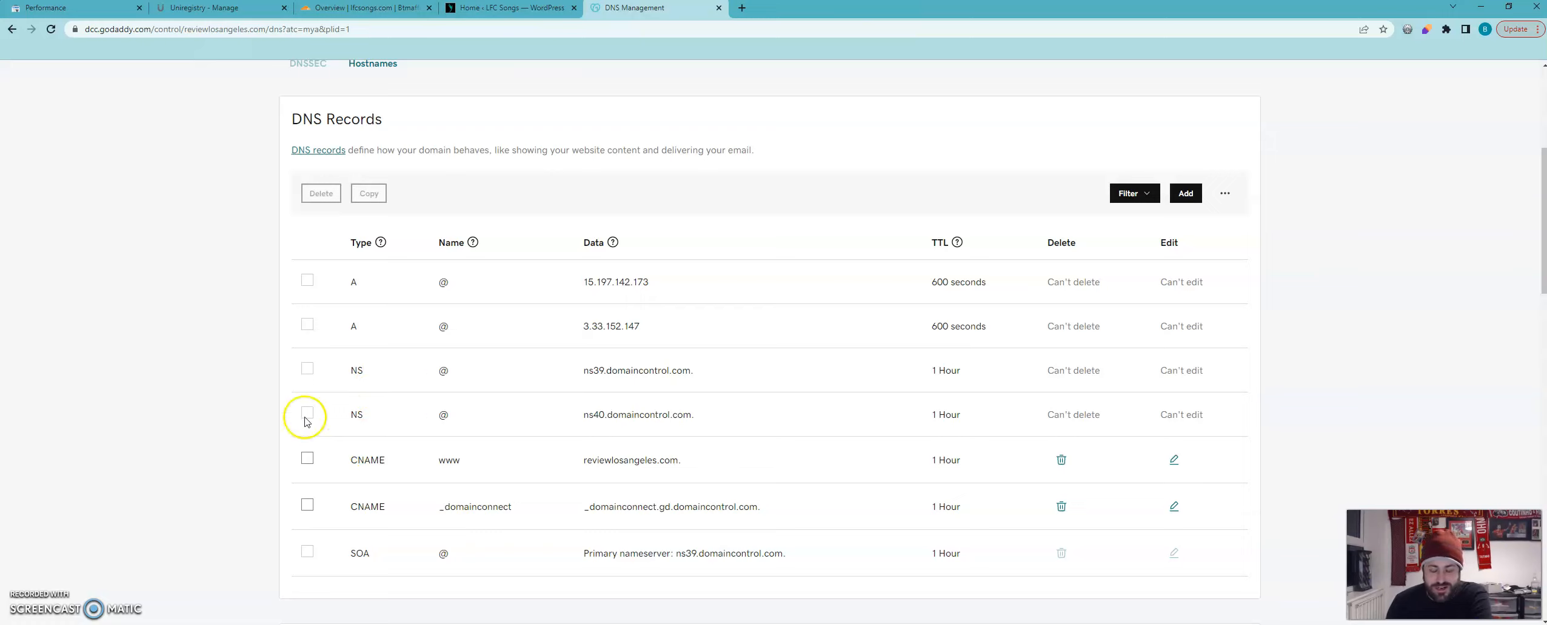
{"action": "left_click", "coordinate": [187, 386]}
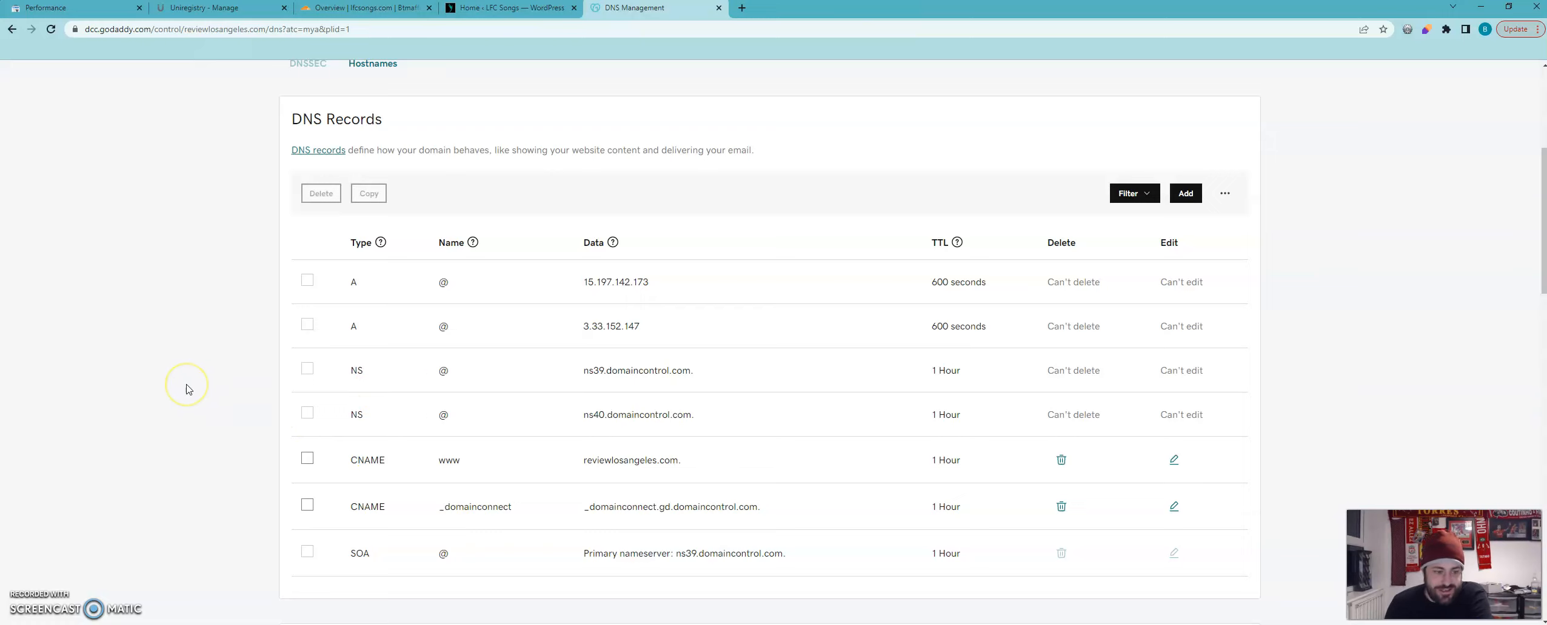
{"action": "left_click", "coordinate": [237, 449]}
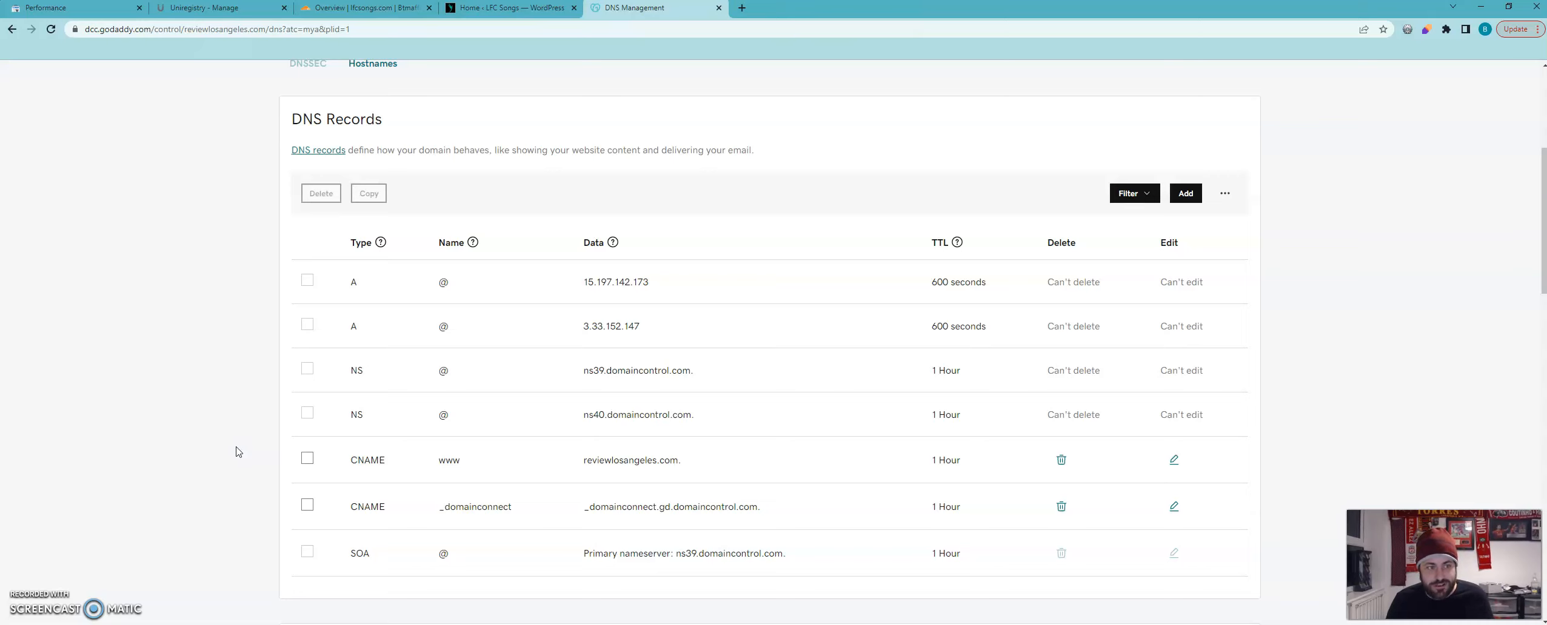
Switch to Google Search Console and add a Domain-type property for reviewlosangeles.com.
{"action": "left_click", "coordinate": [75, 12]}
{"action": "left_click", "coordinate": [76, 120]}
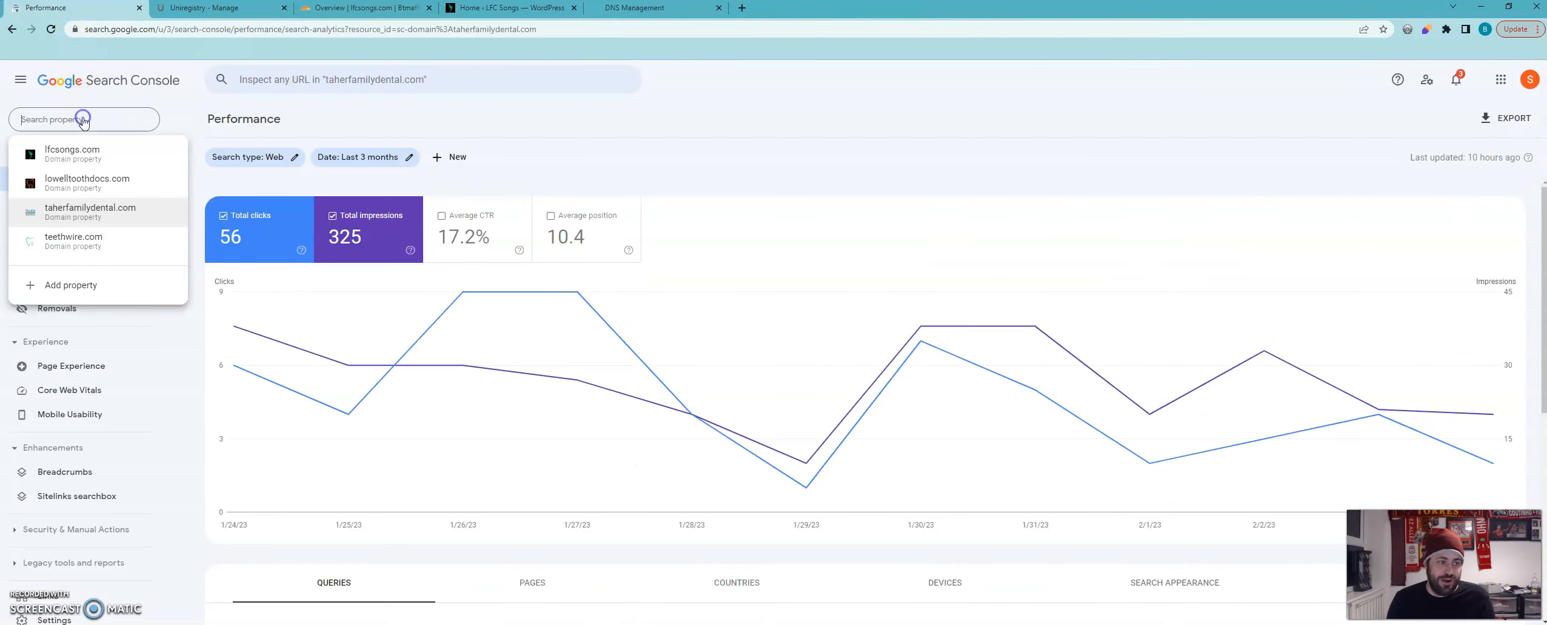
{"action": "left_click", "coordinate": [77, 291]}
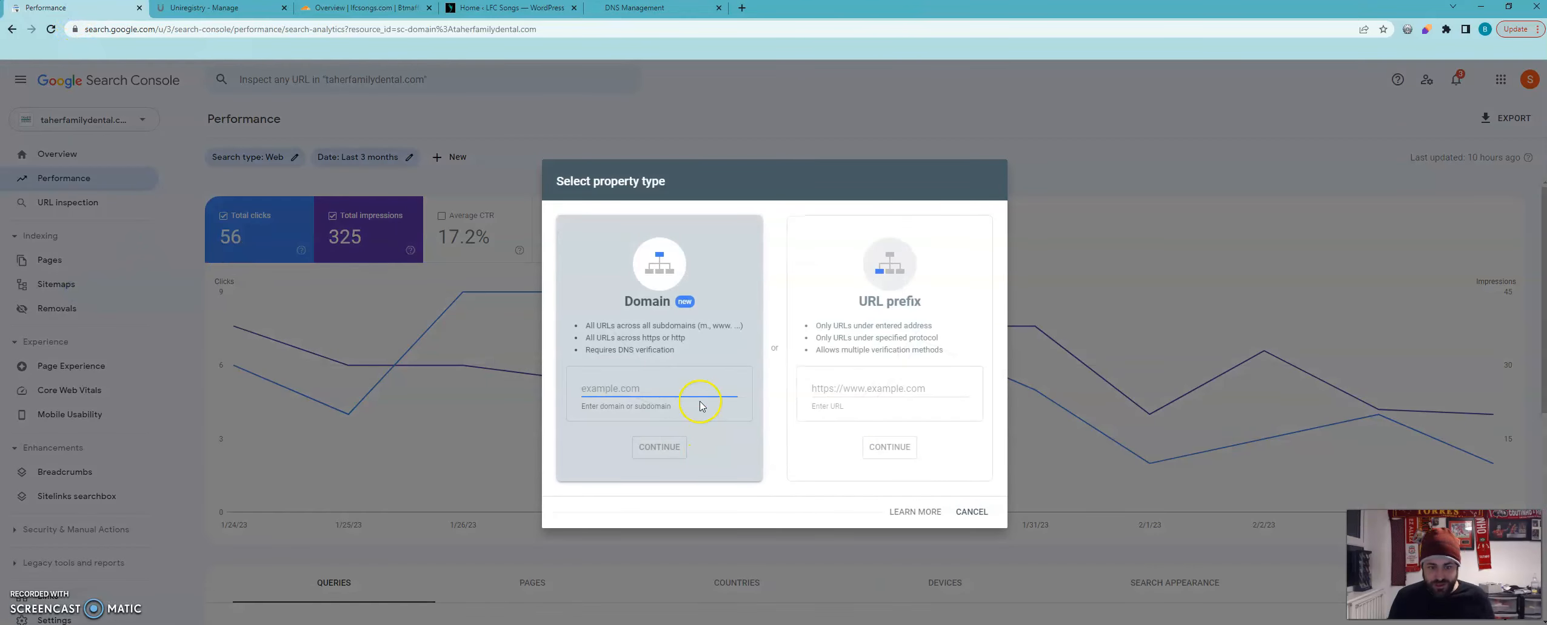
{"action": "left_click", "coordinate": [632, 391]}
{"action": "type", "text": "reviewlosangeles.com"}
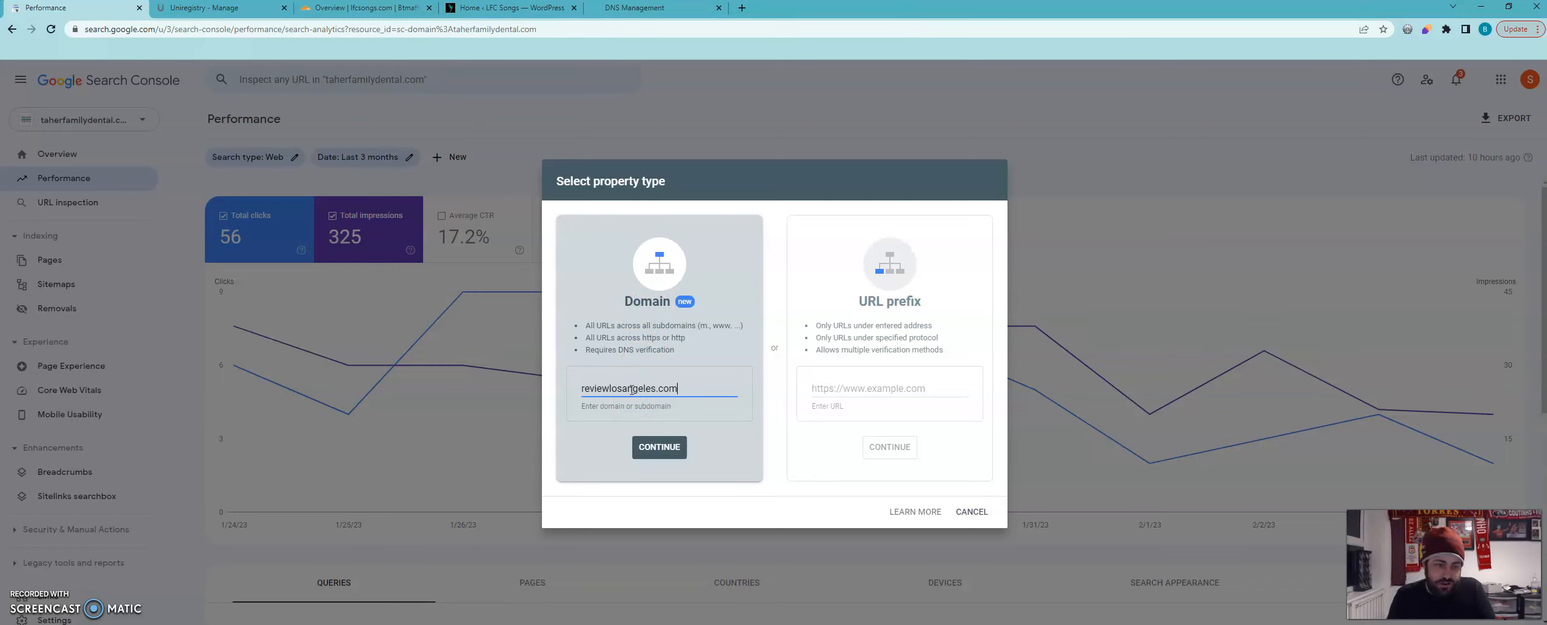
{"action": "left_click", "coordinate": [661, 449]}
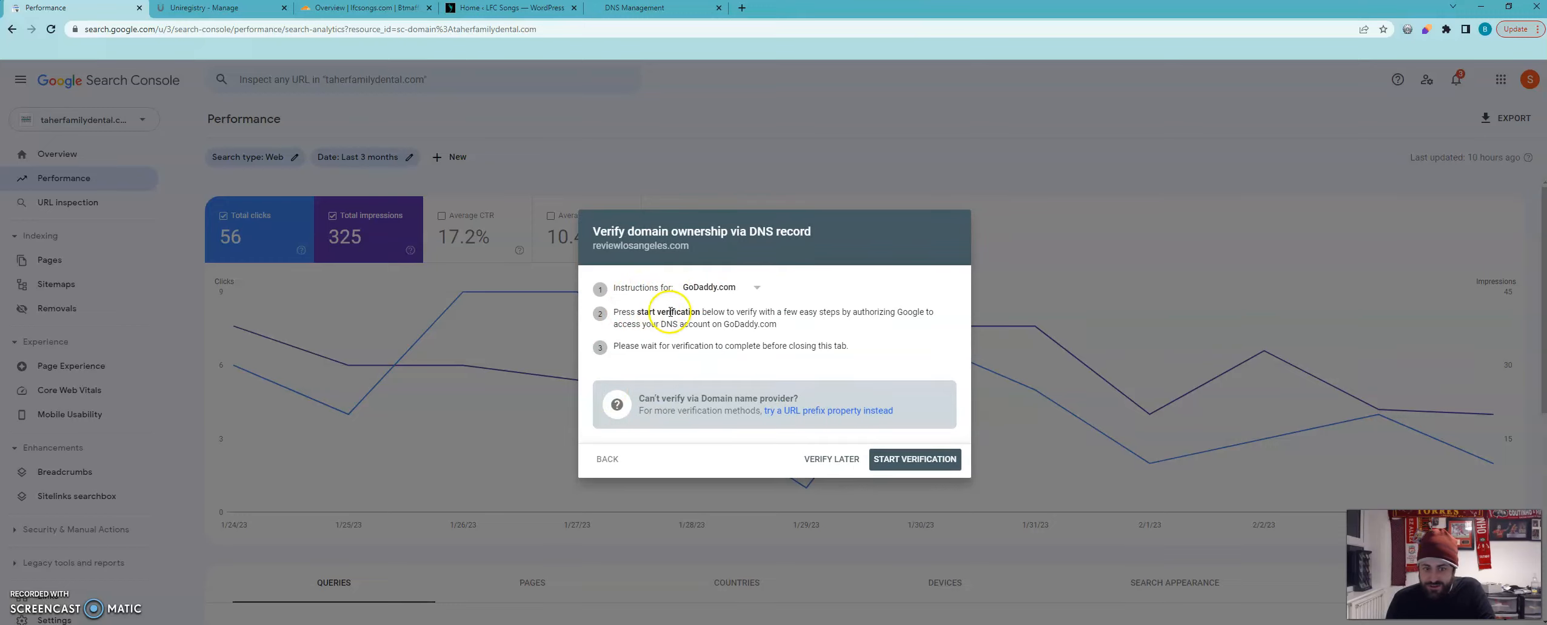
Try to verify ownership of reviewlosangeles.com automatically by authorizing Google to access its GoDaddy DNS.
{"action": "left_click", "coordinate": [897, 460]}
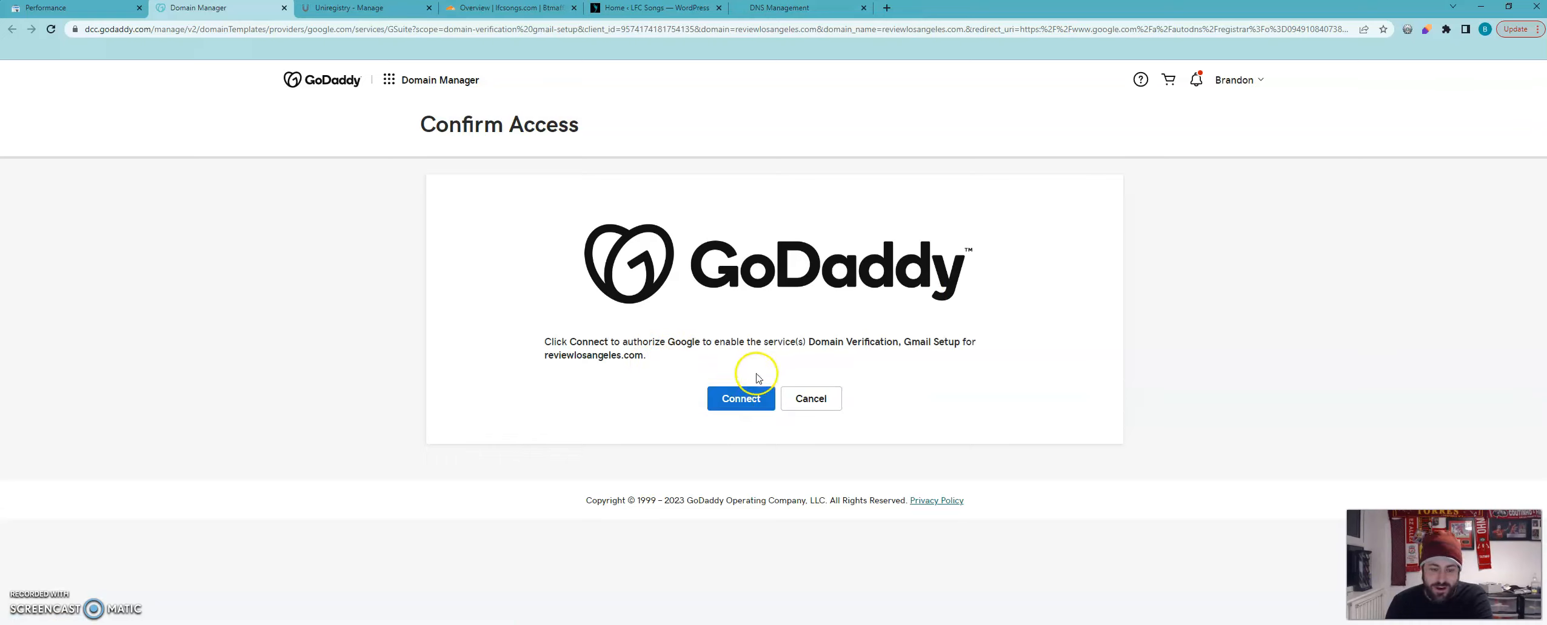
{"action": "left_click", "coordinate": [737, 399]}
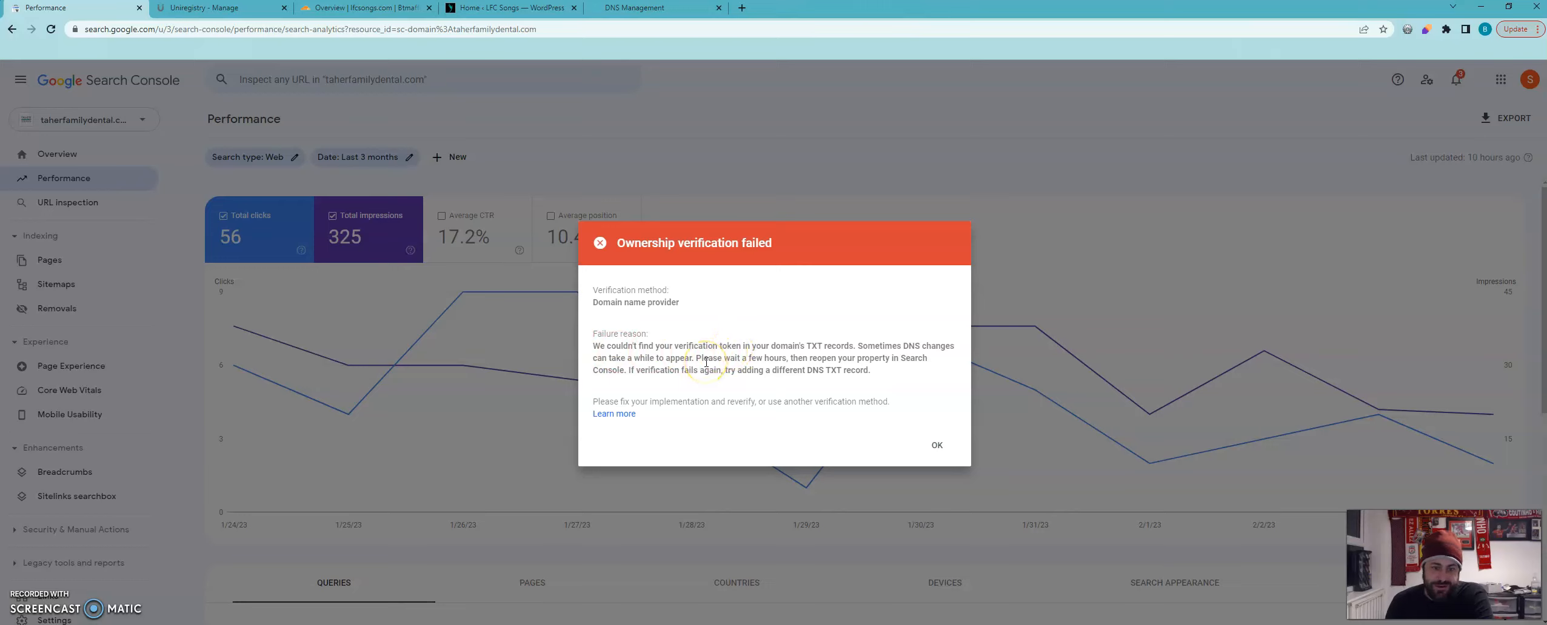
{"action": "left_click", "coordinate": [934, 444]}
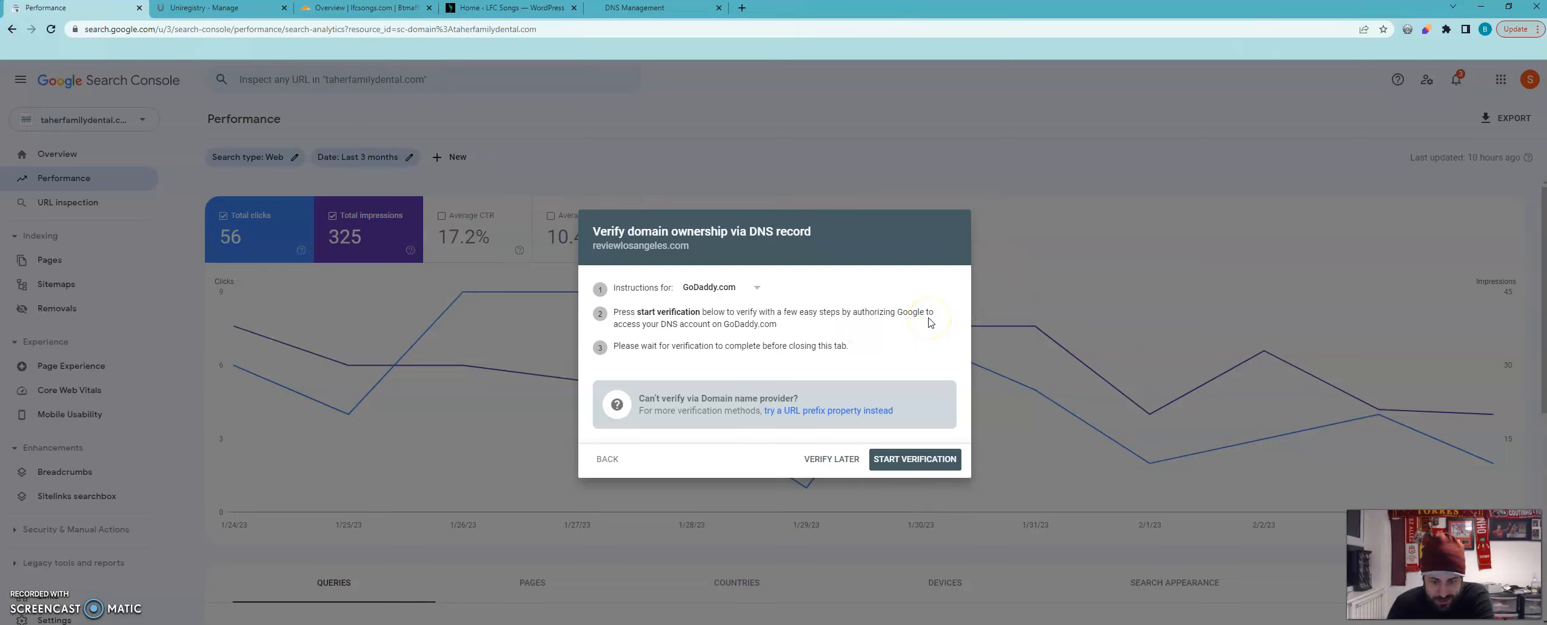
Switch the ownership verification instructions from GoDaddy.com to Any DNS provider.
{"action": "left_click", "coordinate": [834, 343]}
{"action": "left_click", "coordinate": [738, 287]}
{"action": "left_click", "coordinate": [743, 294]}
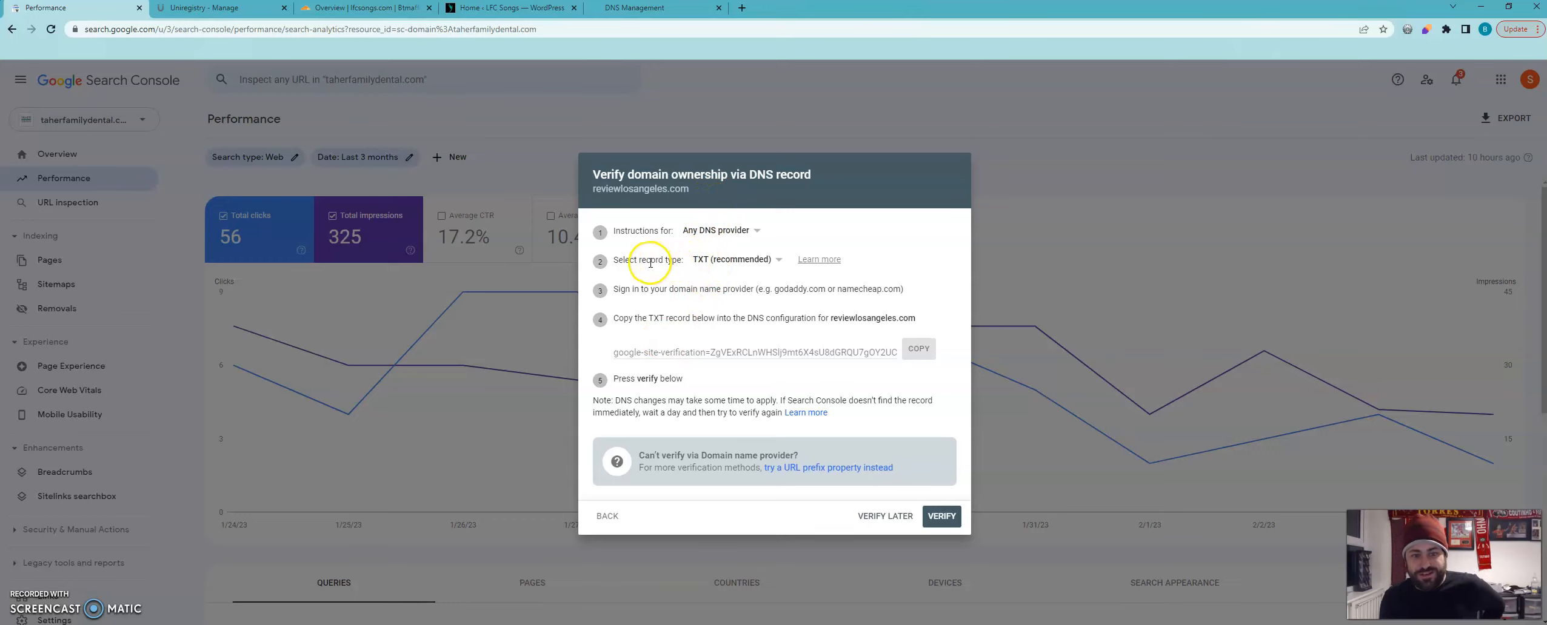
Switch to GoDaddy's DNS management and start a new DNS record of type TXT.
{"action": "left_click", "coordinate": [608, 12]}
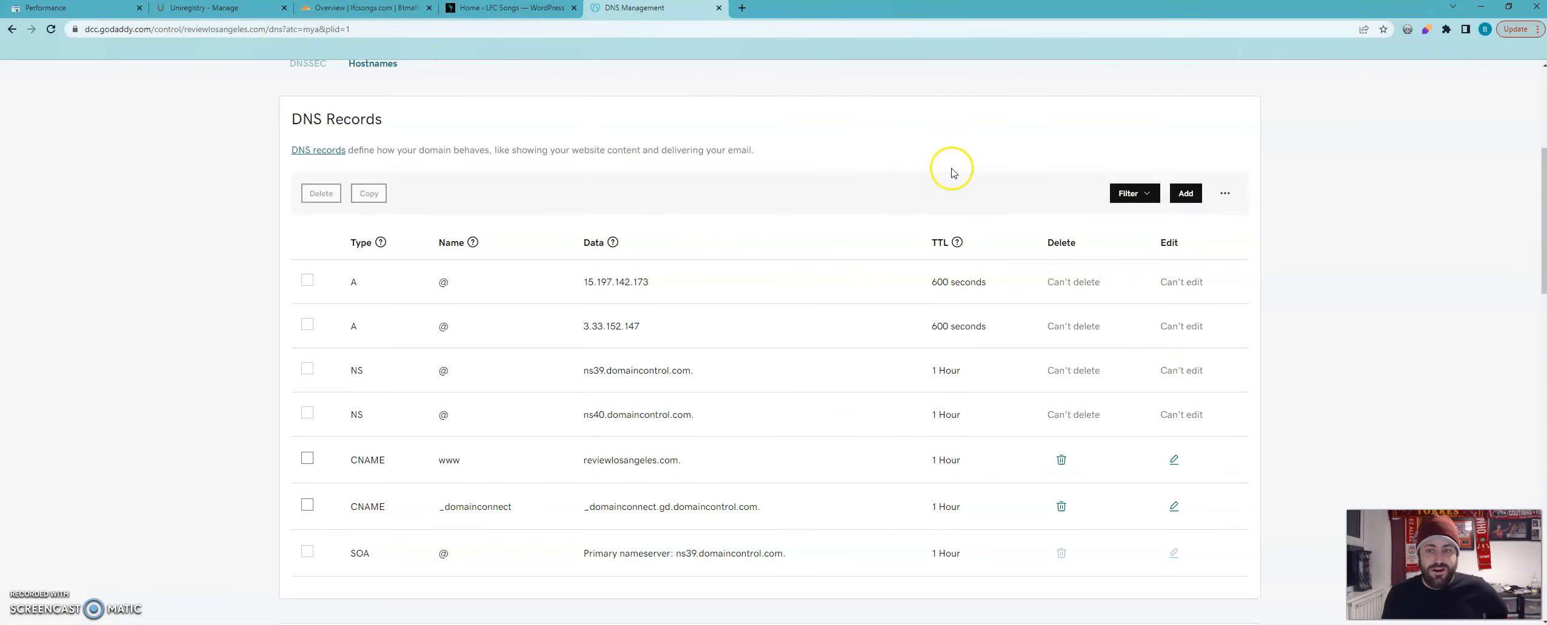
{"action": "left_click", "coordinate": [1187, 194]}
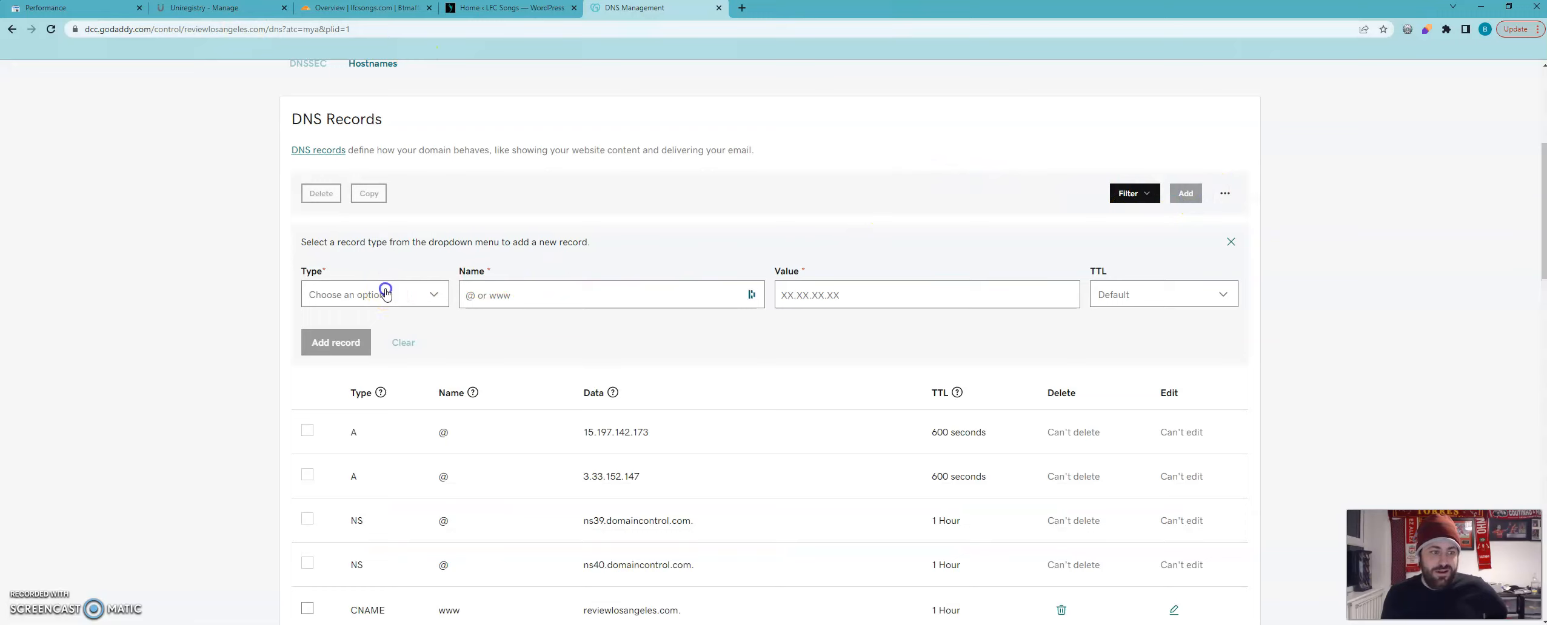
{"action": "left_click", "coordinate": [380, 294]}
{"action": "left_click", "coordinate": [344, 425]}
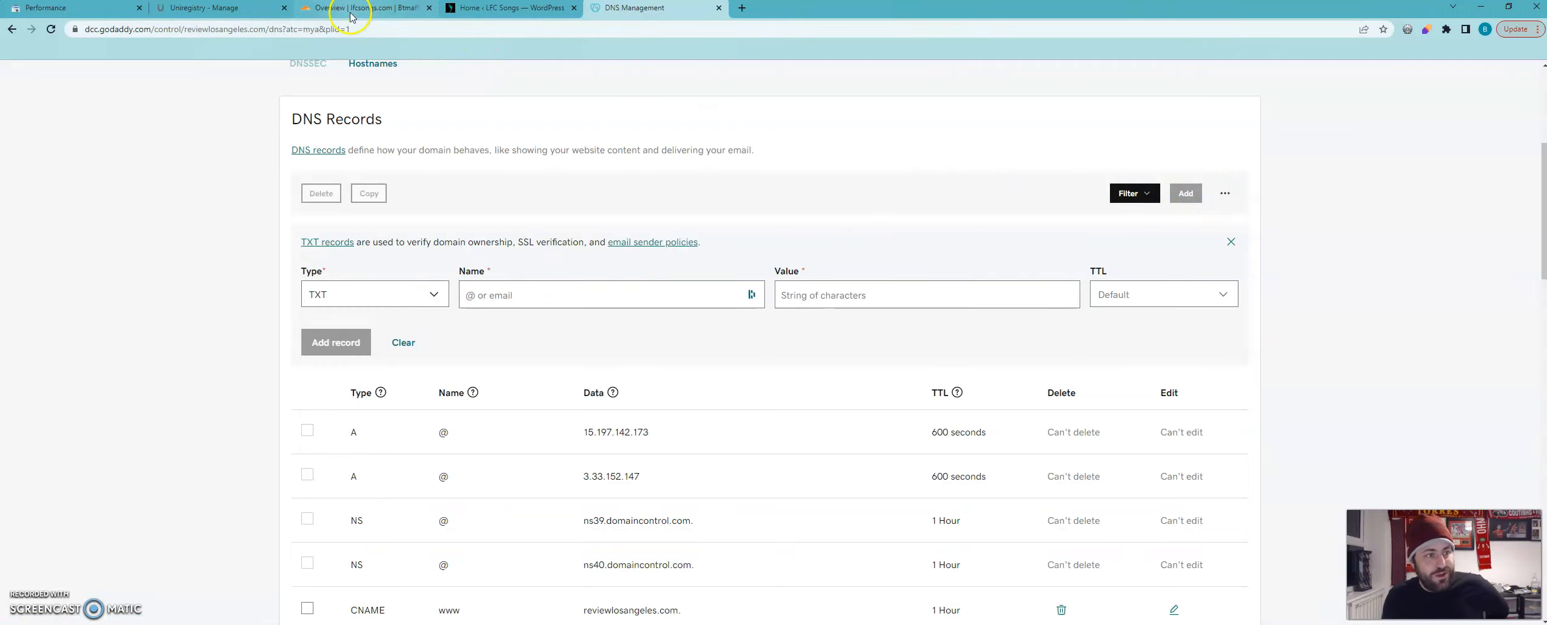
Copy the TXT verification record from Google Search Console and return to GoDaddy's new record form.
{"action": "left_click", "coordinate": [63, 9]}
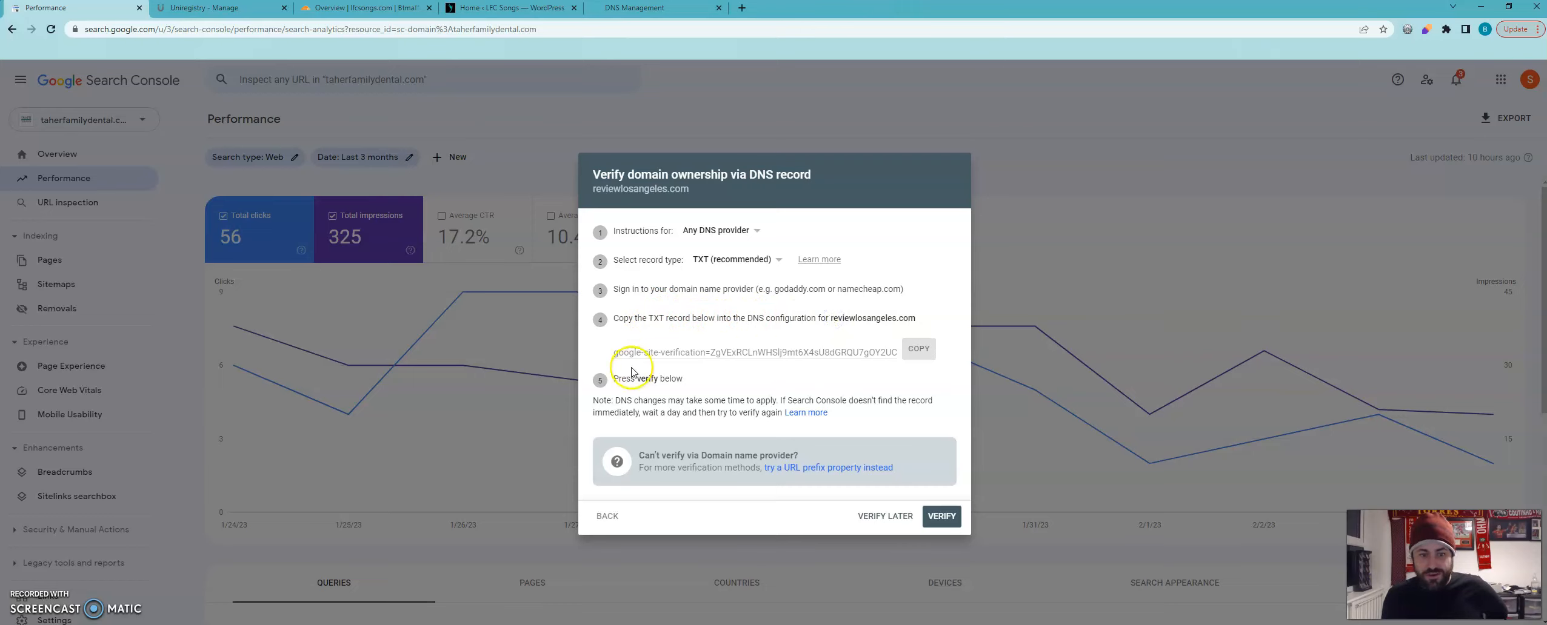
{"action": "left_click", "coordinate": [914, 349]}
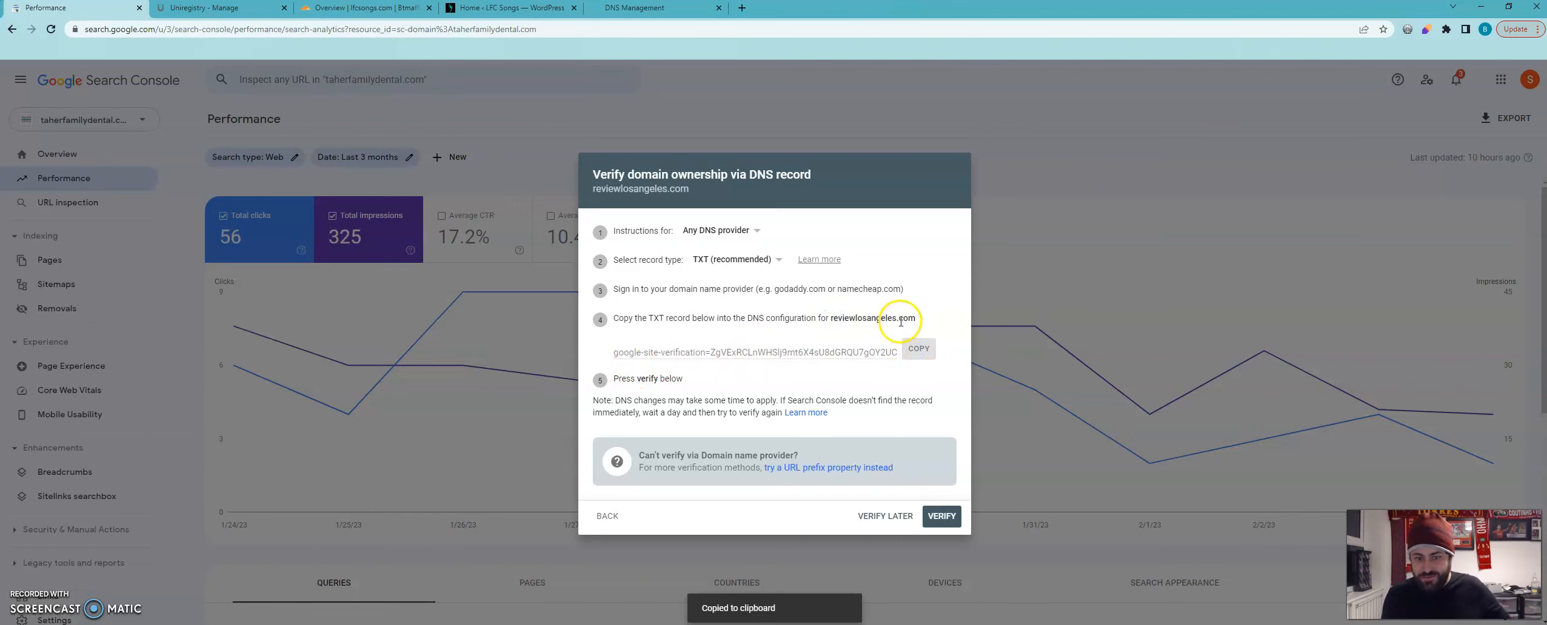
{"action": "left_click", "coordinate": [343, 11]}
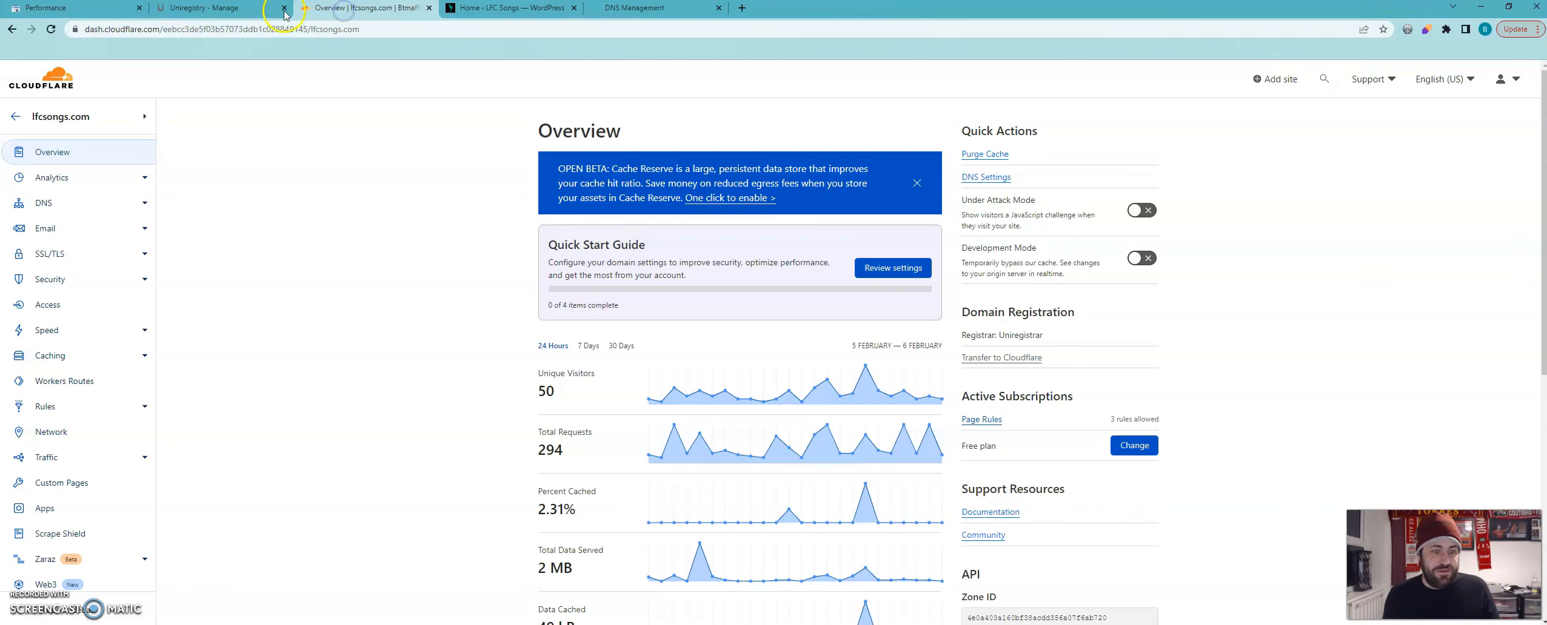
{"action": "left_click", "coordinate": [221, 9]}
{"action": "left_click", "coordinate": [510, 11]}
{"action": "left_click", "coordinate": [612, 8]}
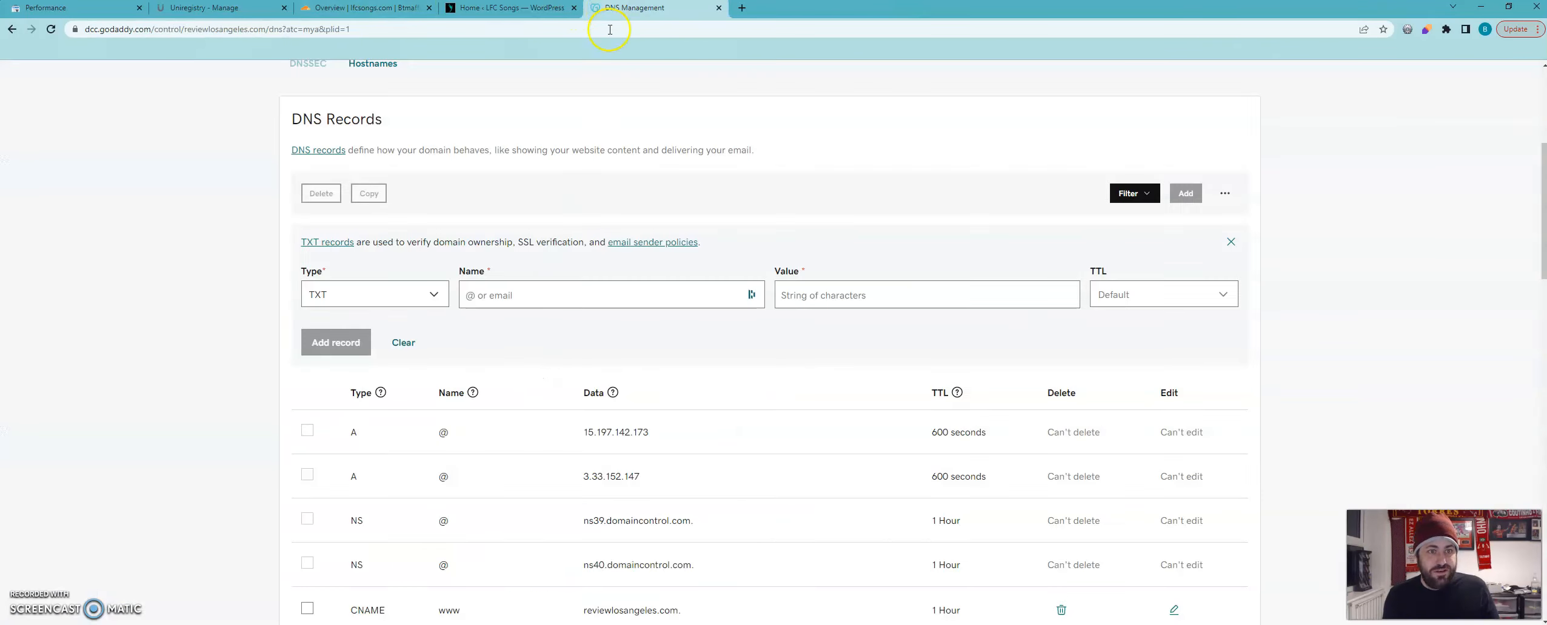
Name the TXT record reviewlosangeles.com, paste the Google site verification token as its value, and try to save it on reviewlosangeles.com.
{"action": "left_click", "coordinate": [569, 297]}
{"action": "type", "text": "reviewlosangeles.com"}
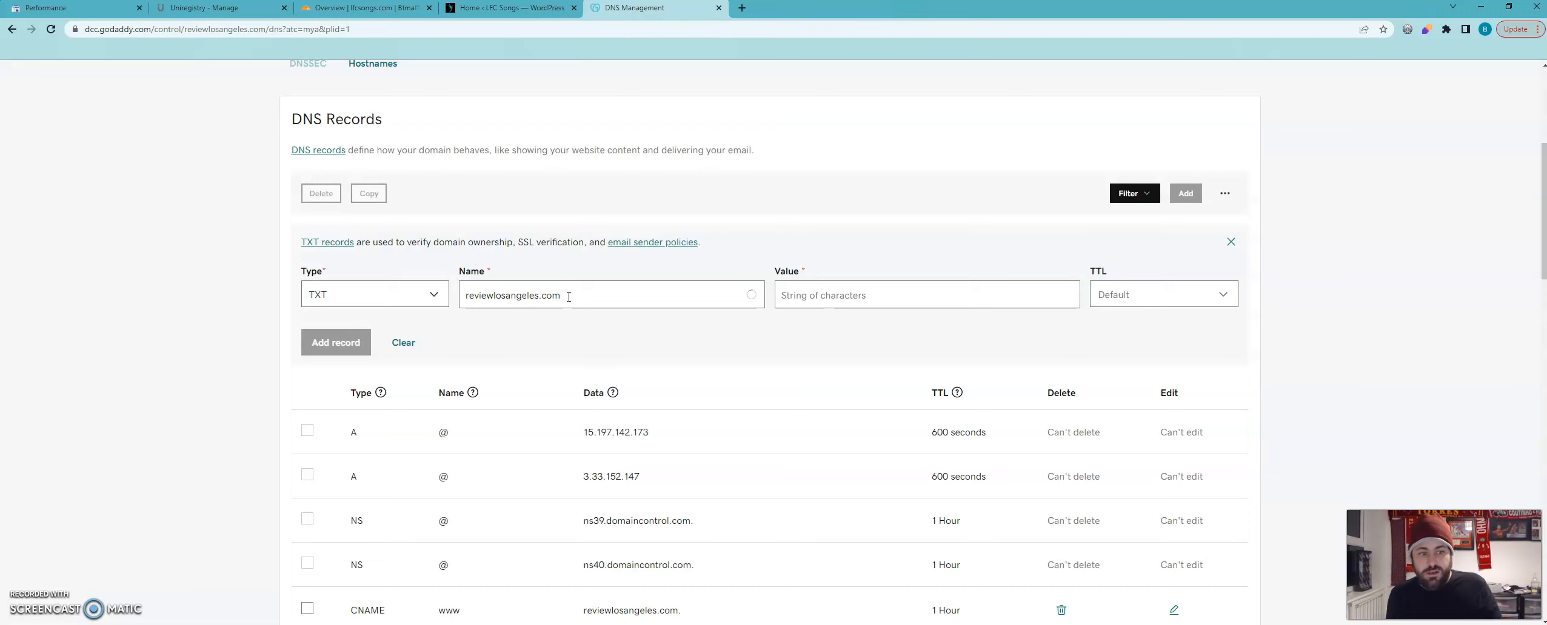
{"action": "key", "text": "Tab"}
{"action": "key", "text": "ctrl+v"}
{"action": "left_click_drag", "start_coordinate": [940, 296], "coordinate": [744, 323]}
{"action": "left_click", "coordinate": [742, 335]}
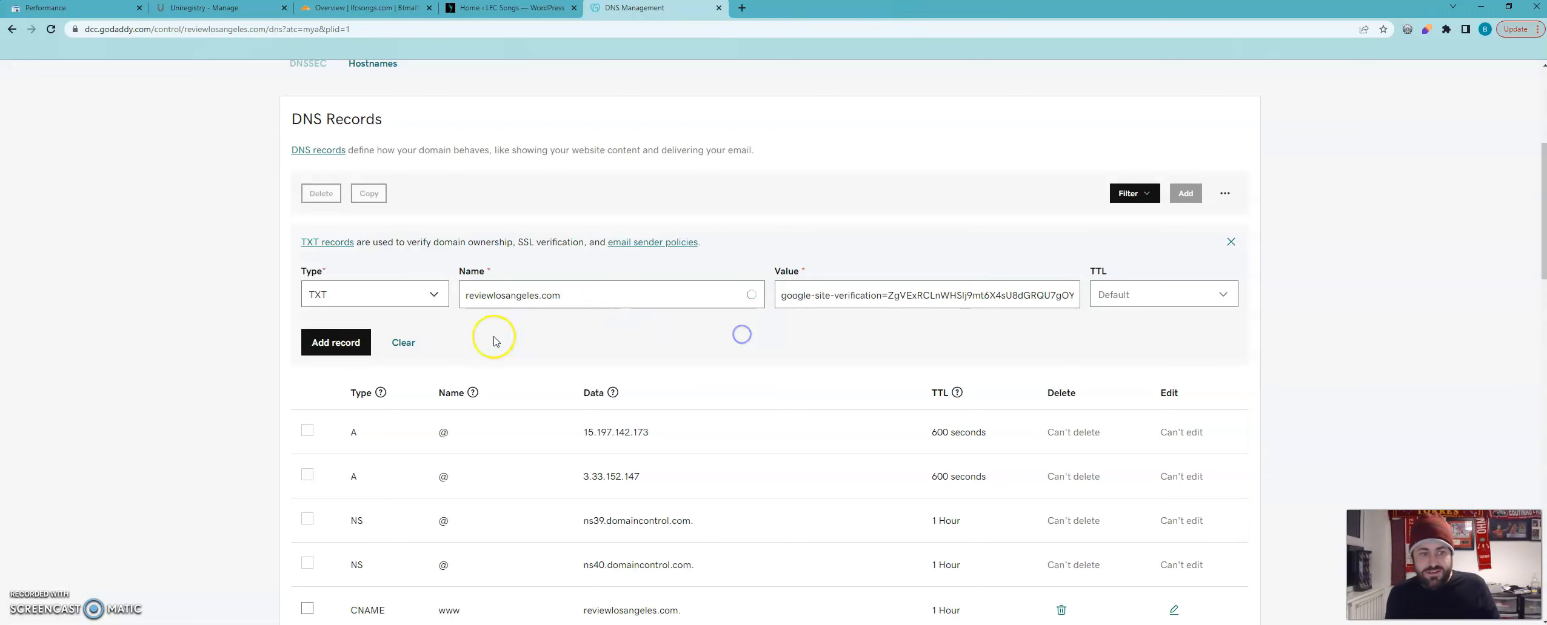
{"action": "left_click", "coordinate": [330, 347]}
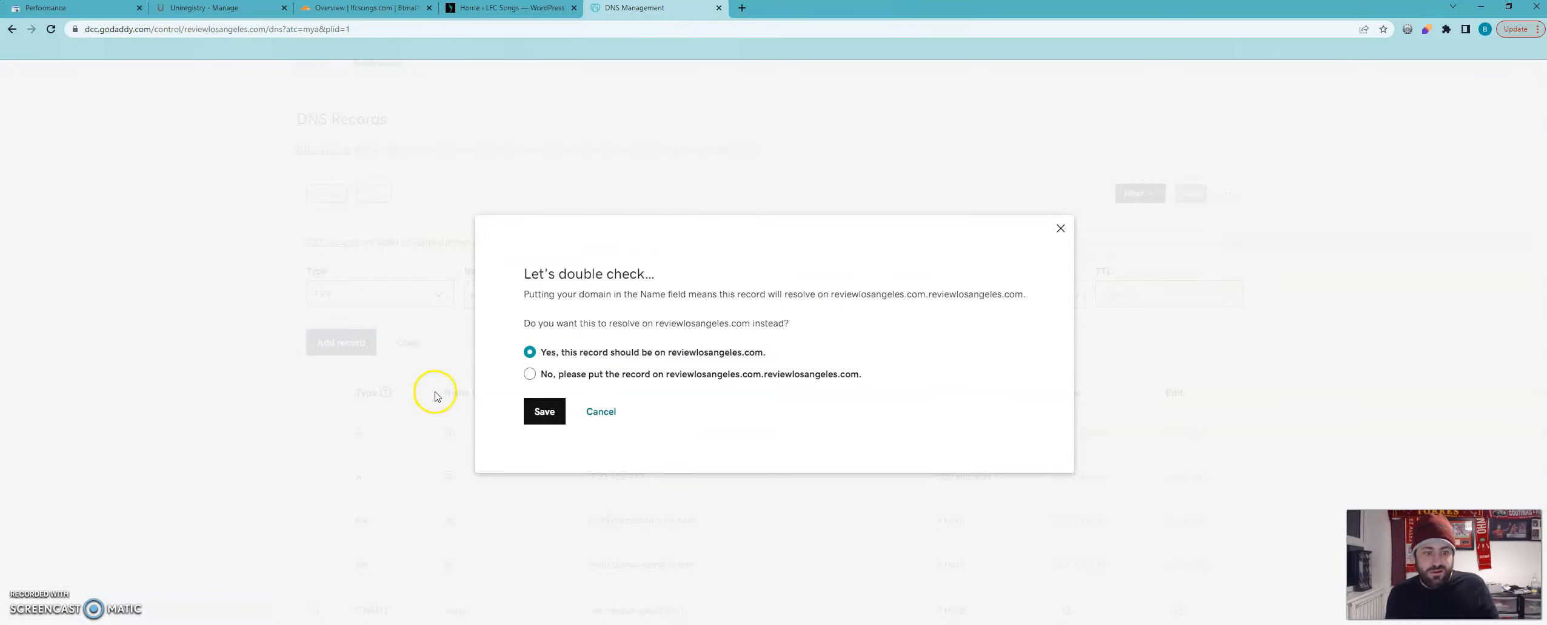
{"action": "left_click", "coordinate": [530, 421]}
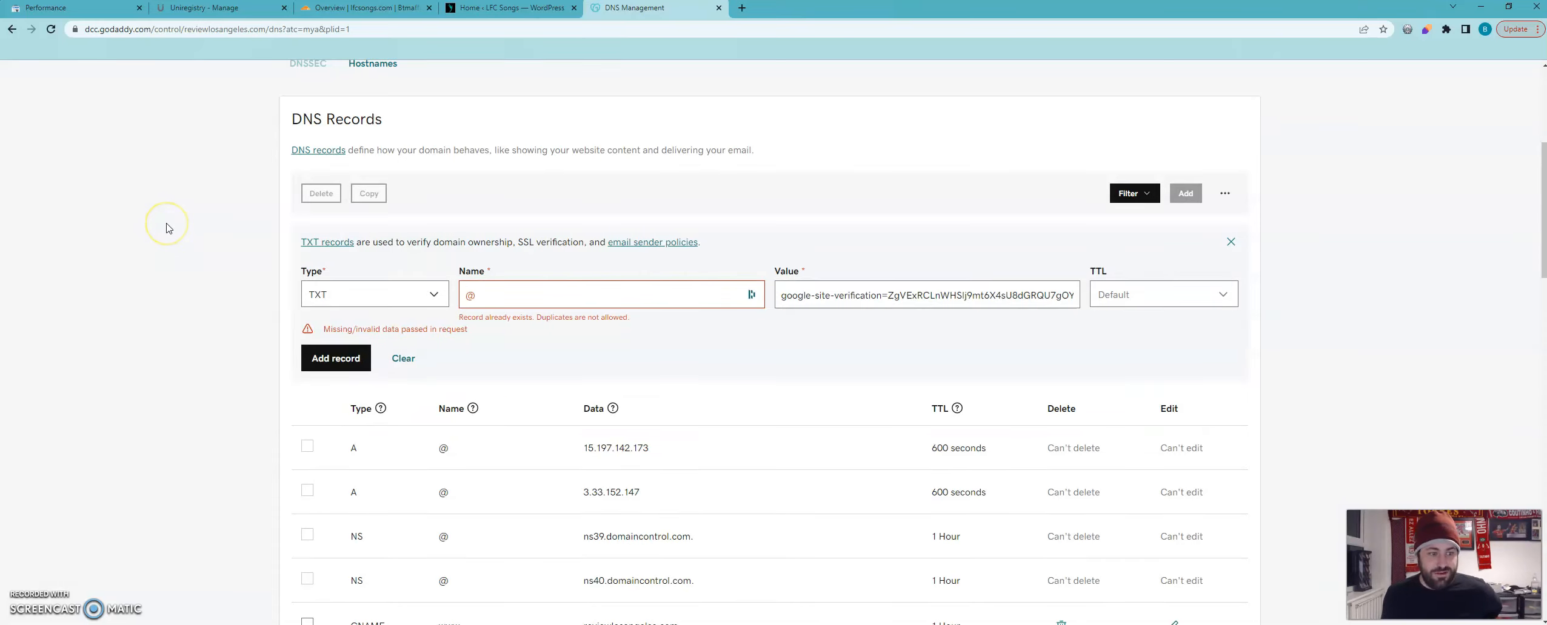
{"action": "left_click", "coordinate": [483, 294]}
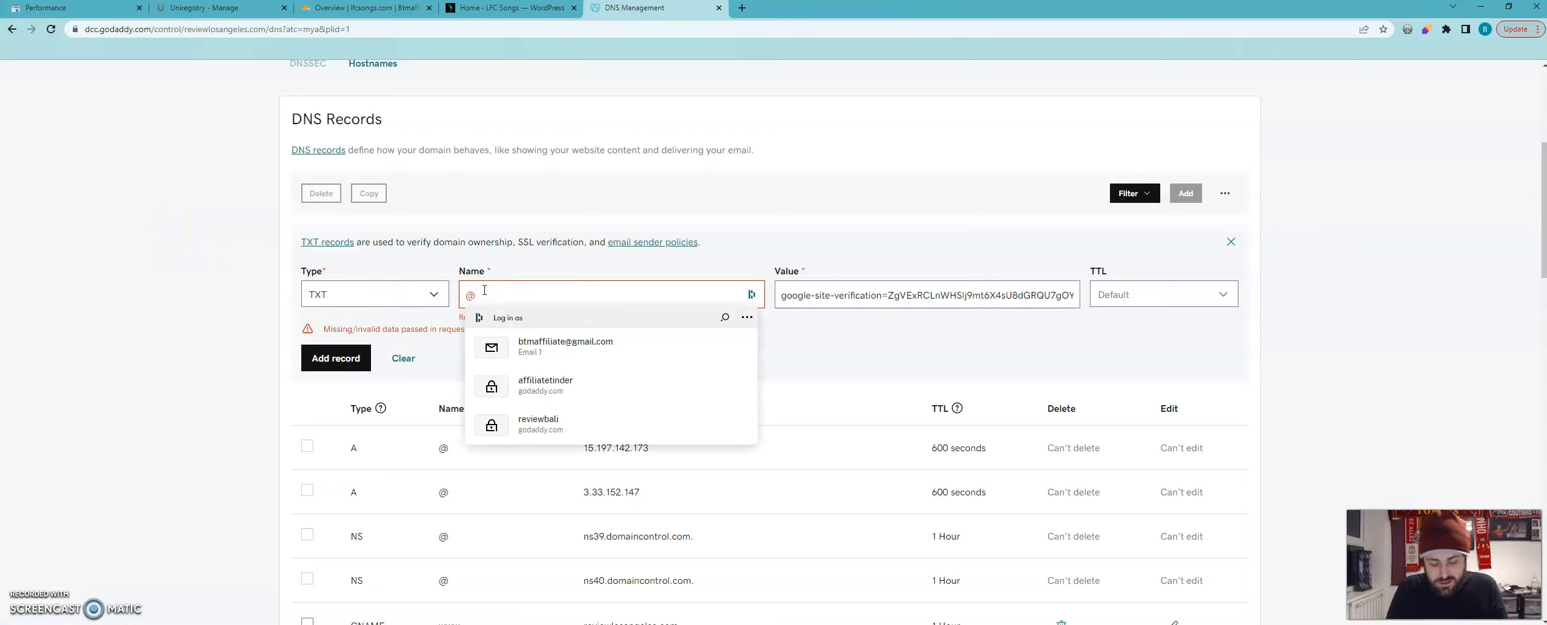
{"action": "type", "text": "reviewlosangeles.com"}
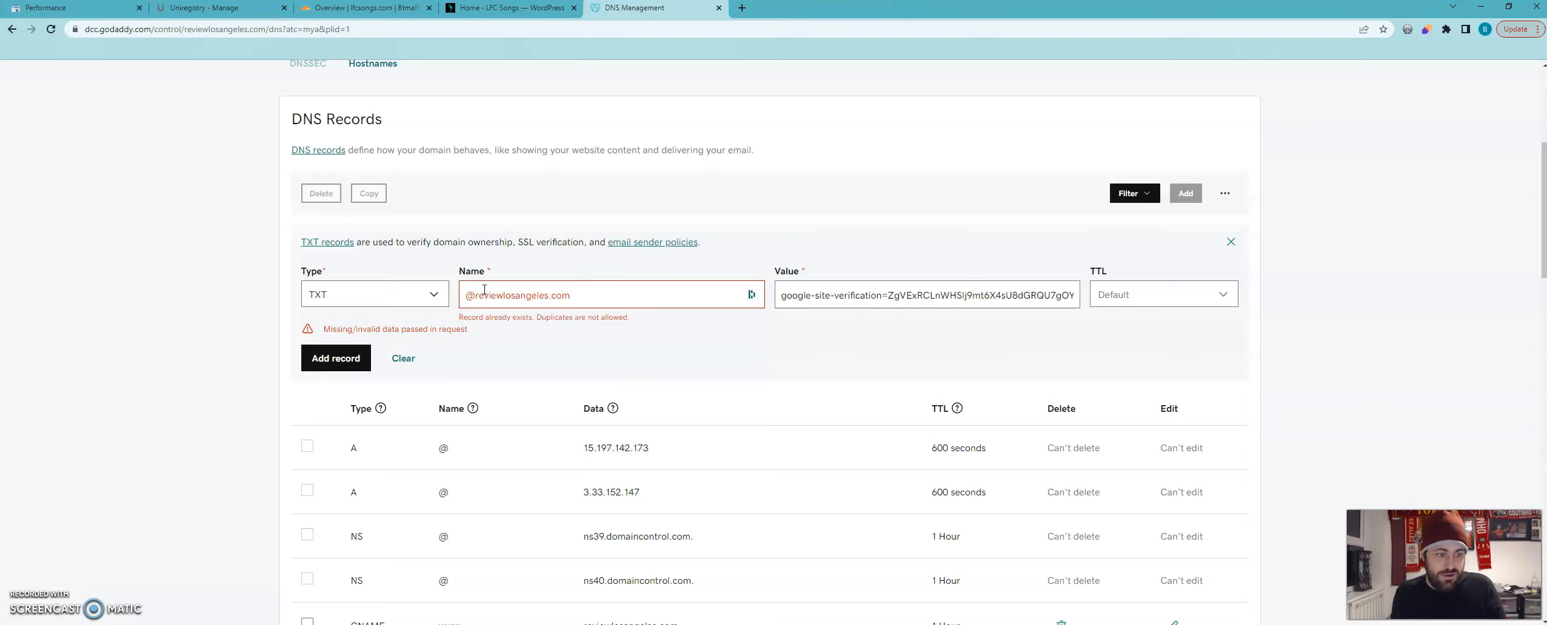
{"action": "left_click", "coordinate": [305, 368]}
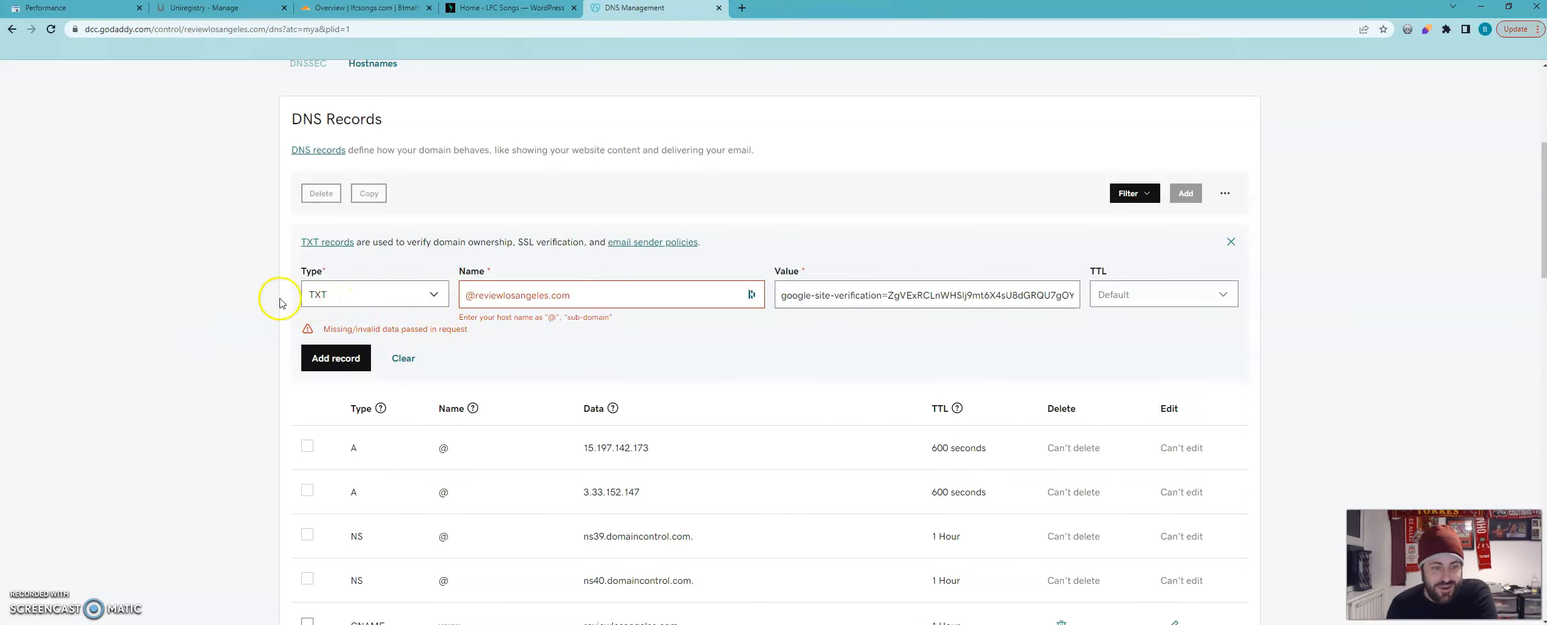
{"action": "scroll", "coordinate": [280, 303], "scroll_direction": "down", "scroll_amount": 5}
{"action": "scroll", "coordinate": [259, 299], "scroll_direction": "up", "scroll_amount": 1}
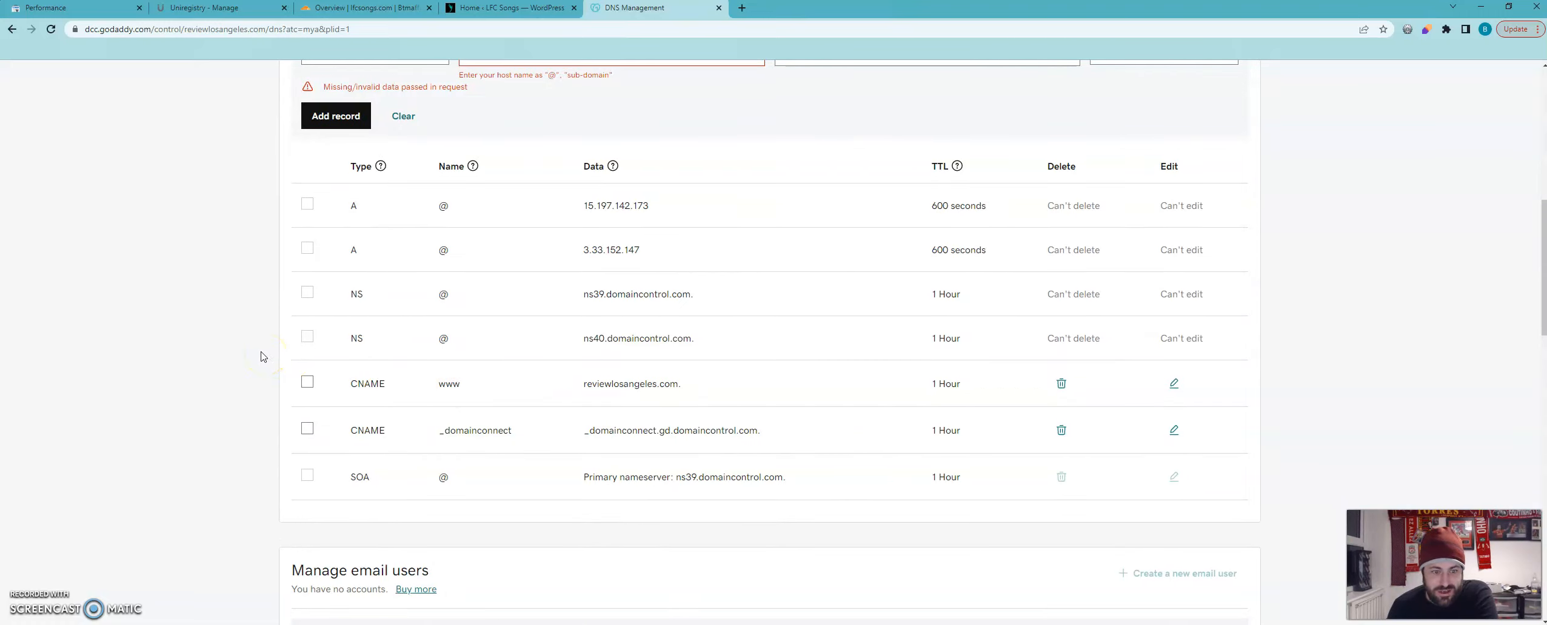
{"action": "scroll", "coordinate": [261, 357], "scroll_direction": "down", "scroll_amount": 8}
{"action": "scroll", "coordinate": [252, 352], "scroll_direction": "up", "scroll_amount": 9}
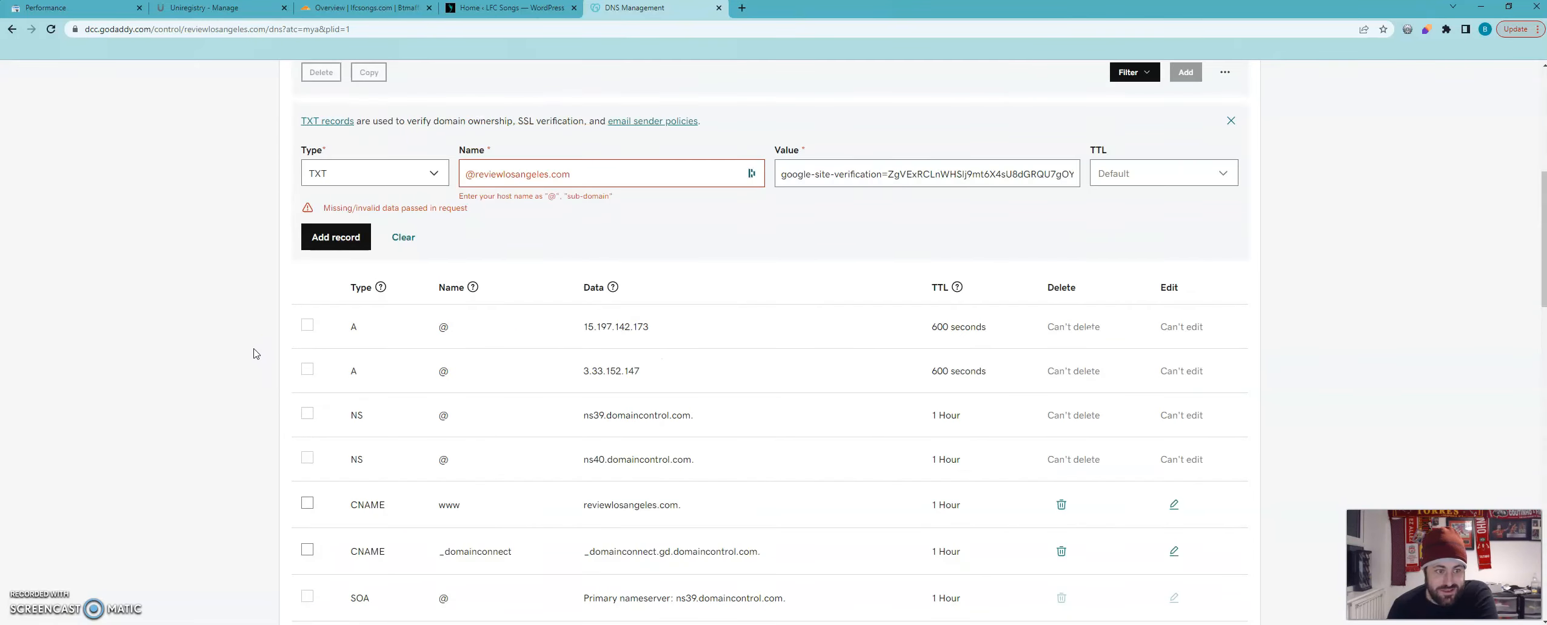
{"action": "scroll", "coordinate": [254, 354], "scroll_direction": "up", "scroll_amount": 3}
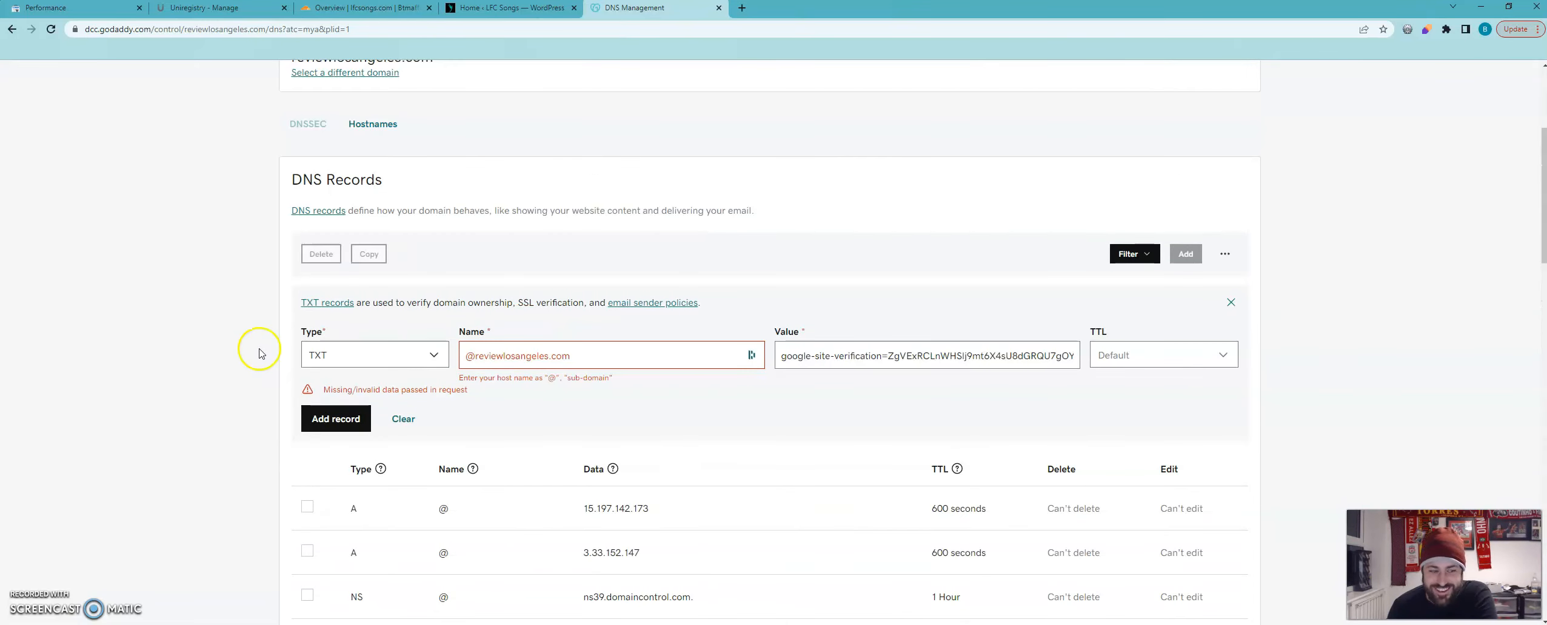
Shorten the TXT record's name to @ and submit the record to reviewlosangeles.com's DNS.
{"action": "left_click", "coordinate": [321, 418]}
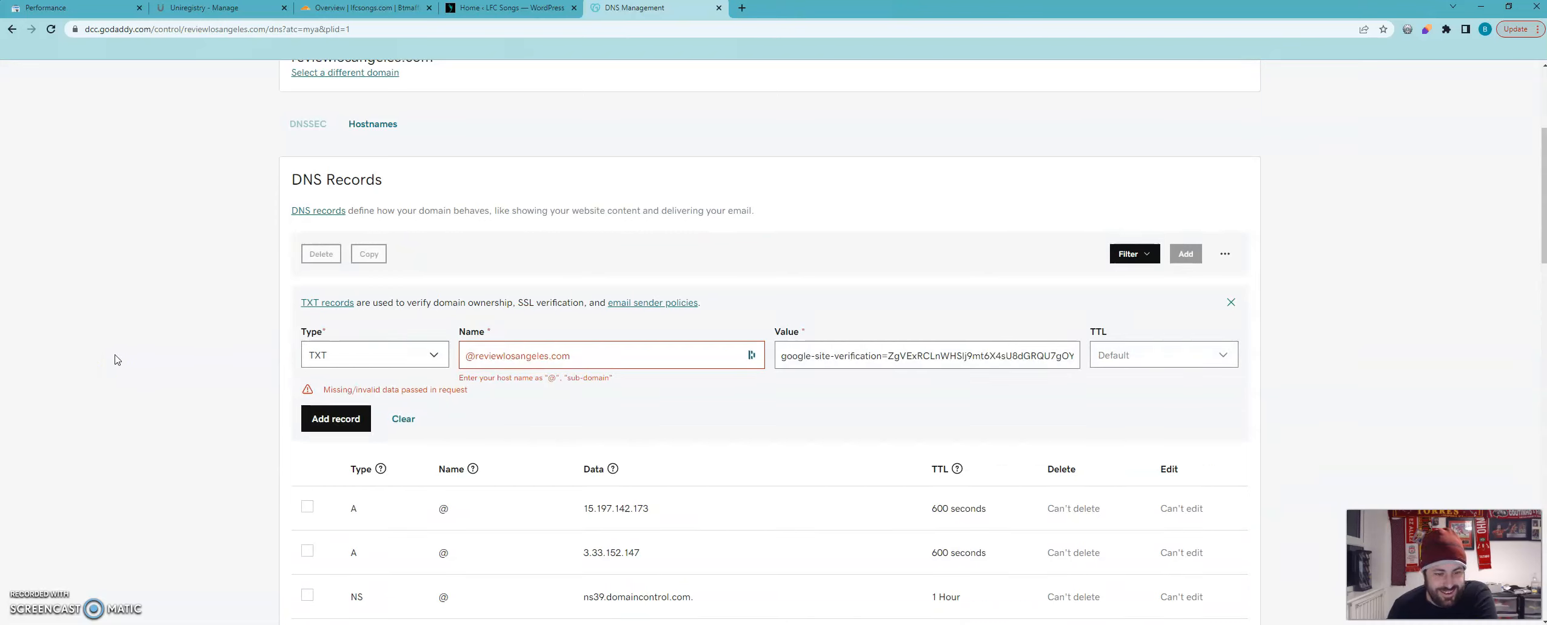
{"action": "left_click_drag", "start_coordinate": [474, 356], "coordinate": [607, 352]}
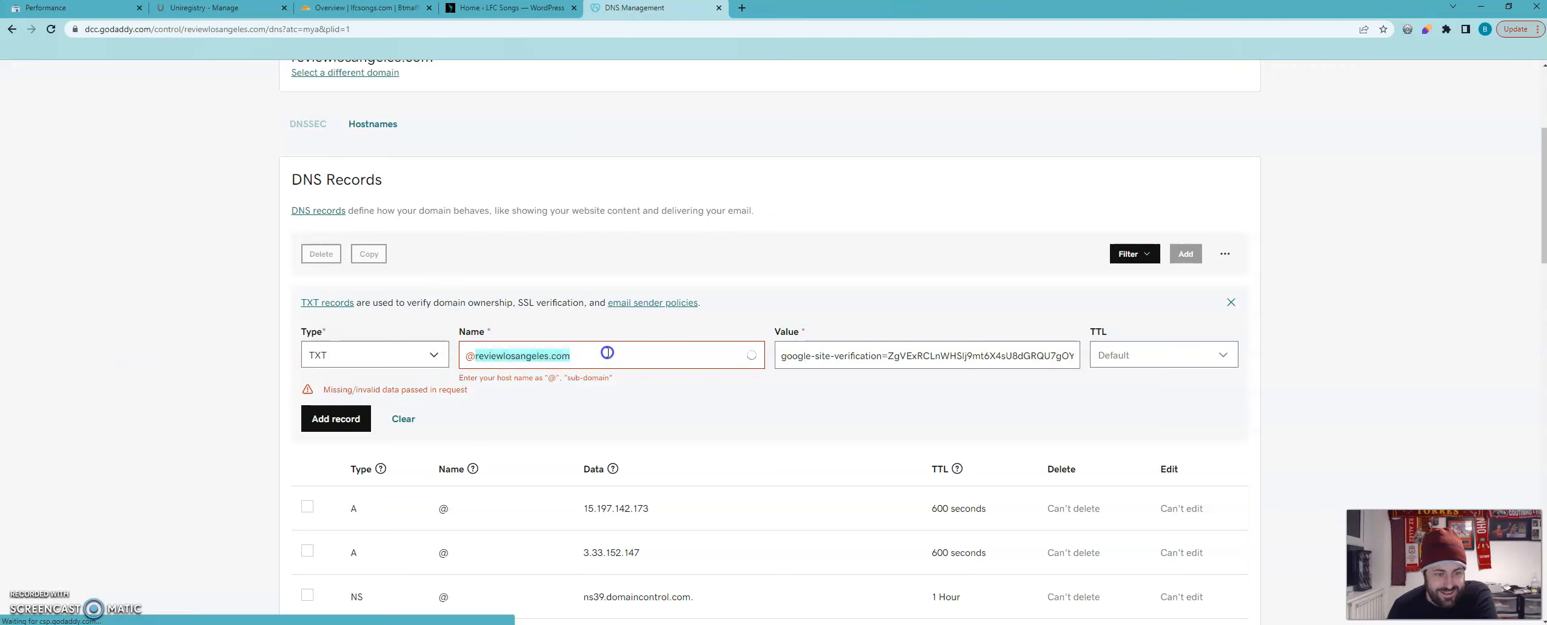
{"action": "key", "text": "BackSpace"}
{"action": "left_click", "coordinate": [325, 413]}
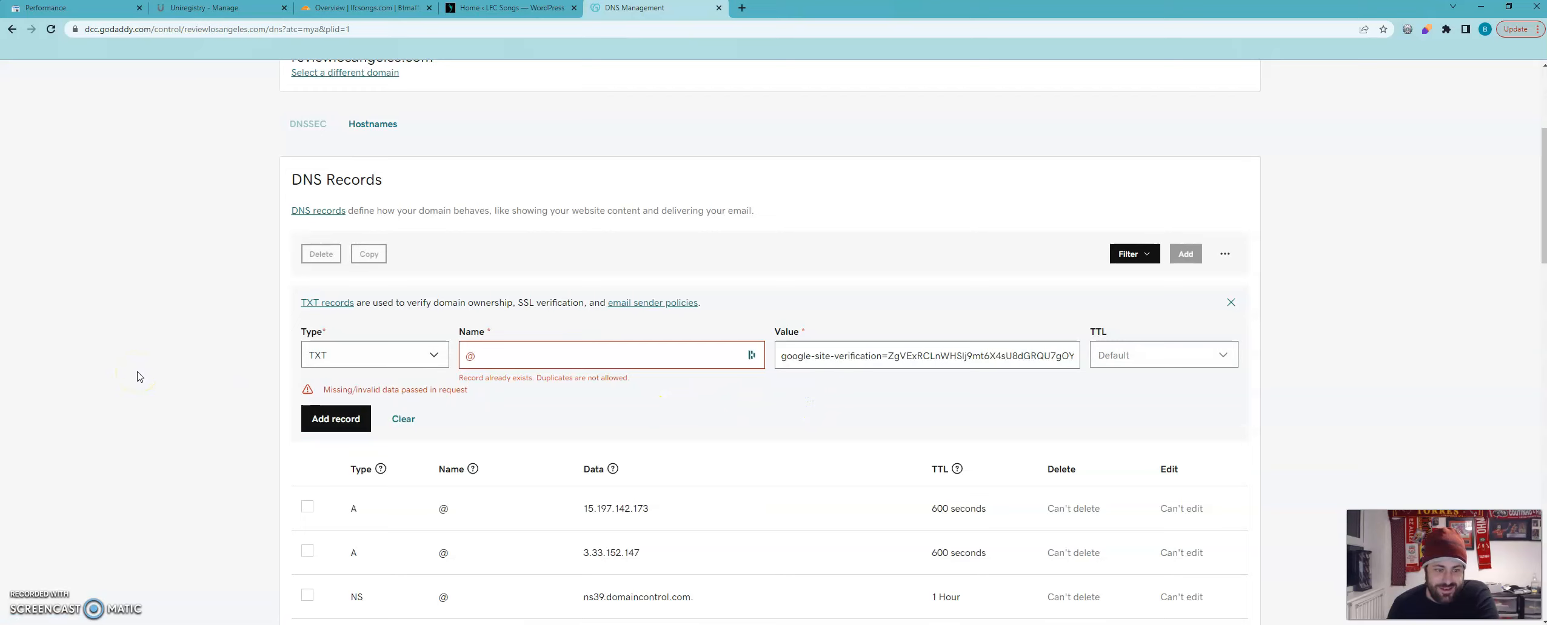
Reload the DNS management page and check the name and value of the TXT record in the DNS records list.
{"action": "scroll", "coordinate": [236, 352], "scroll_direction": "down", "scroll_amount": 4}
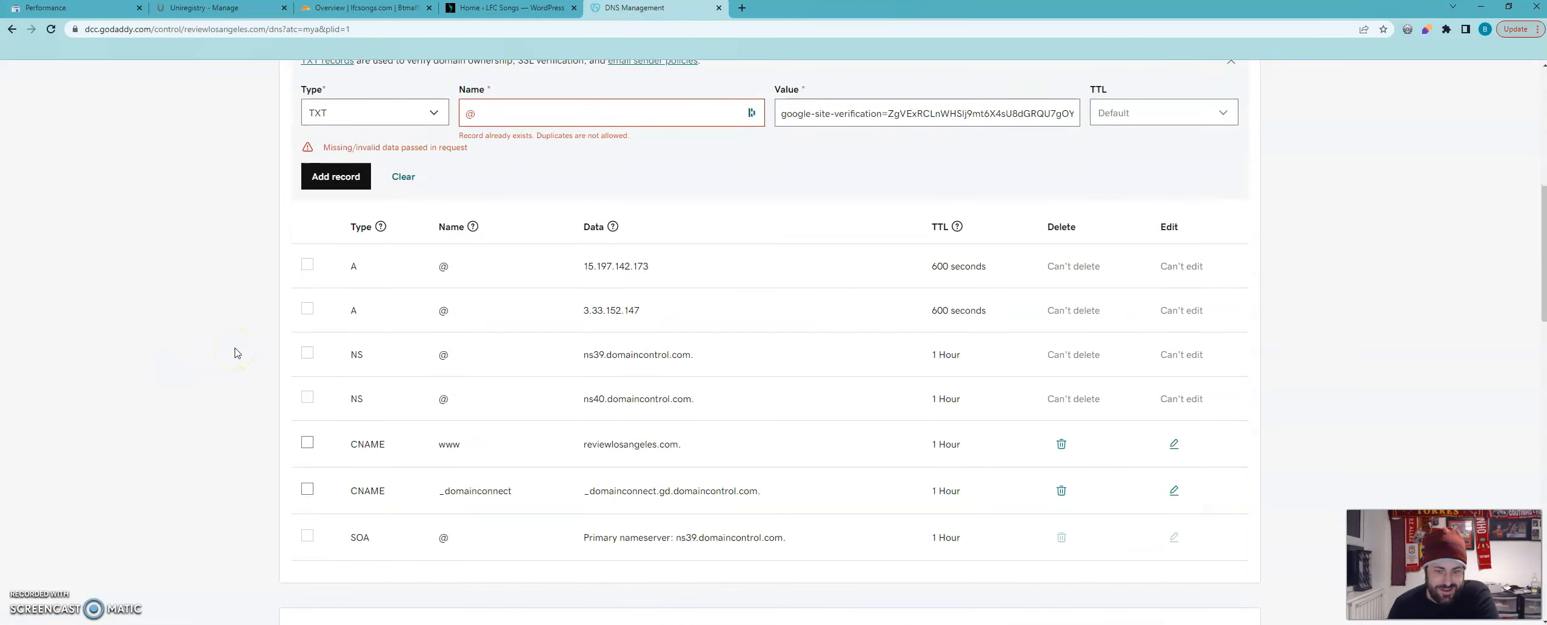
{"action": "left_click", "coordinate": [51, 30]}
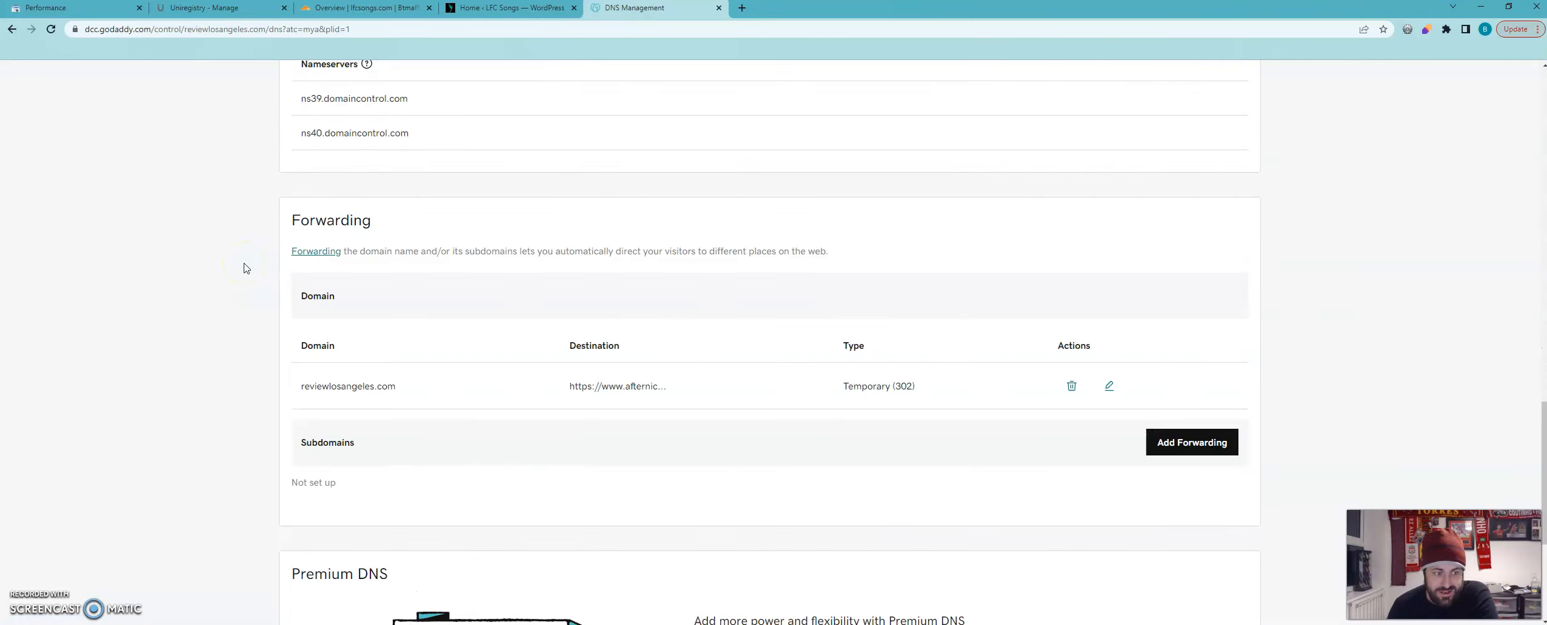
{"action": "scroll", "coordinate": [245, 268], "scroll_direction": "up", "scroll_amount": 12}
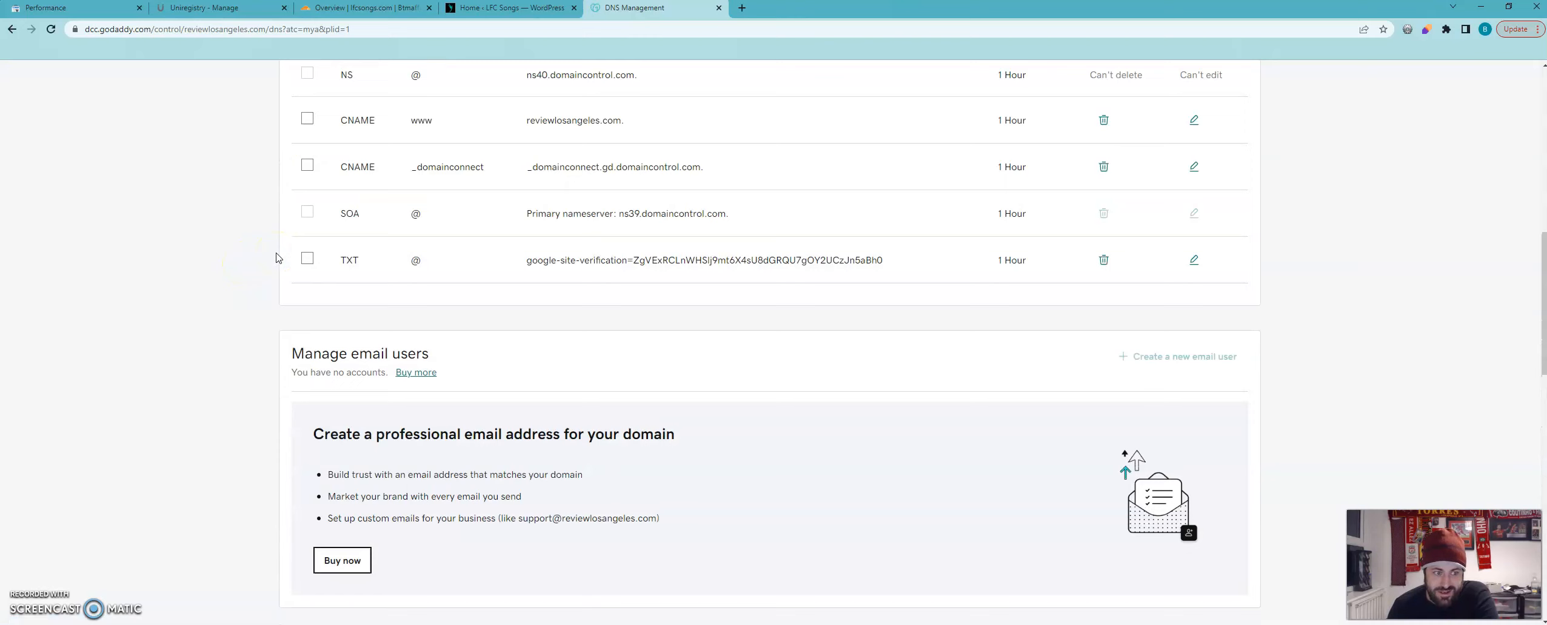
{"action": "scroll", "coordinate": [276, 258], "scroll_direction": "up", "scroll_amount": 4}
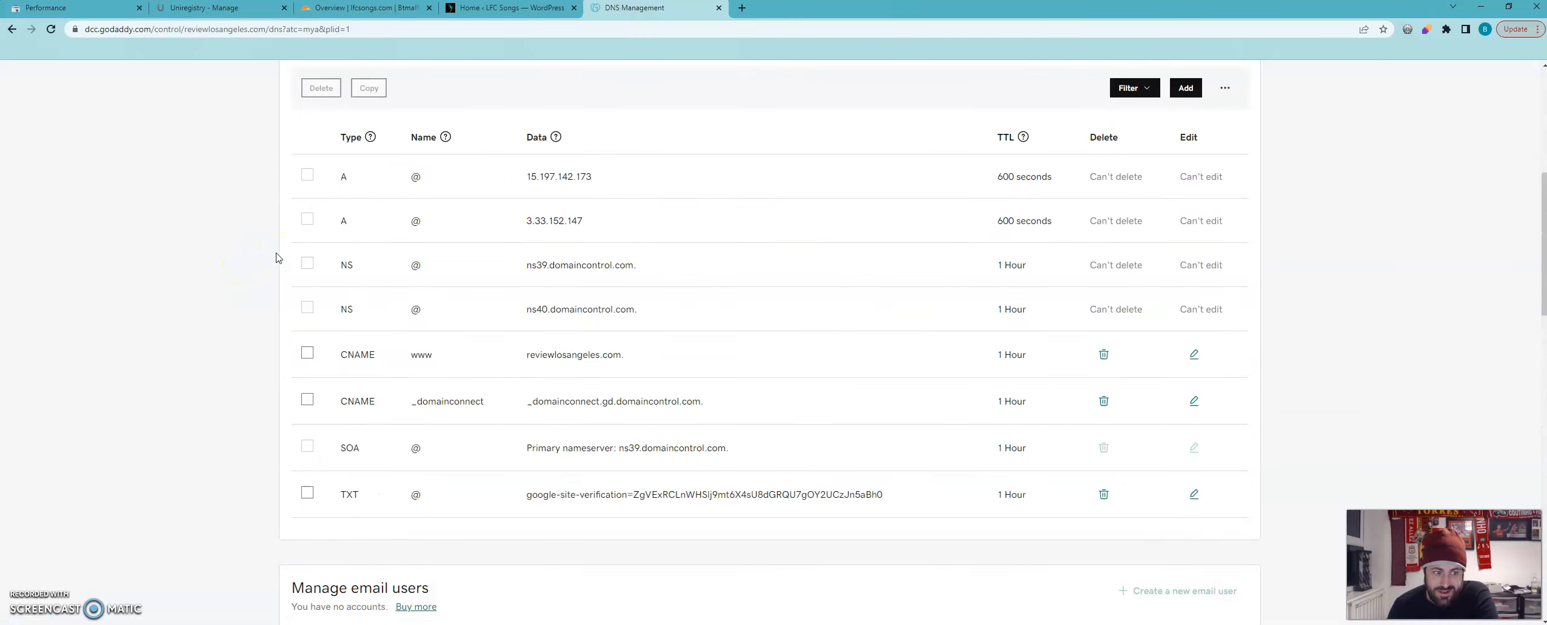
{"action": "left_click", "coordinate": [410, 497]}
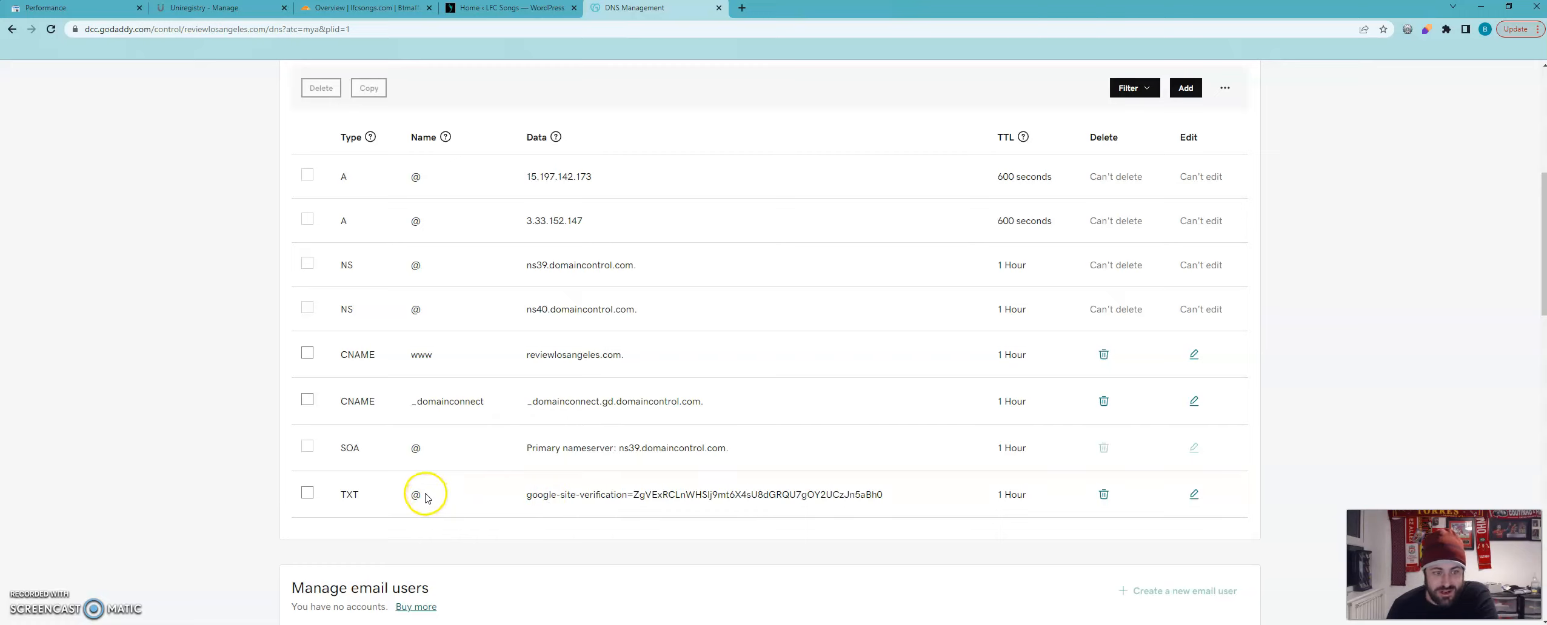
{"action": "left_click_drag", "start_coordinate": [527, 501], "coordinate": [892, 488]}
{"action": "left_click", "coordinate": [891, 487]}
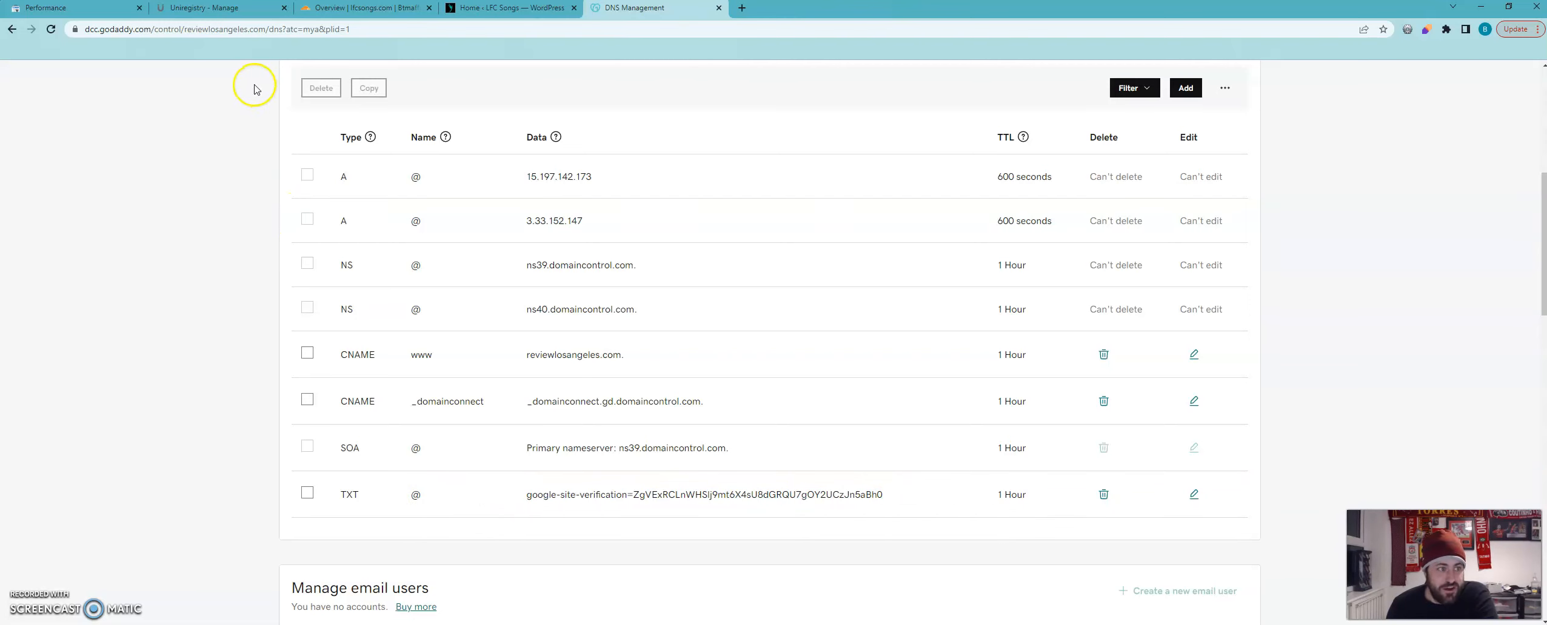
Switch to Google Search Console, verify ownership of reviewlosangeles.com through the DNS record, and open its property and the property list.
{"action": "left_click", "coordinate": [96, 10]}
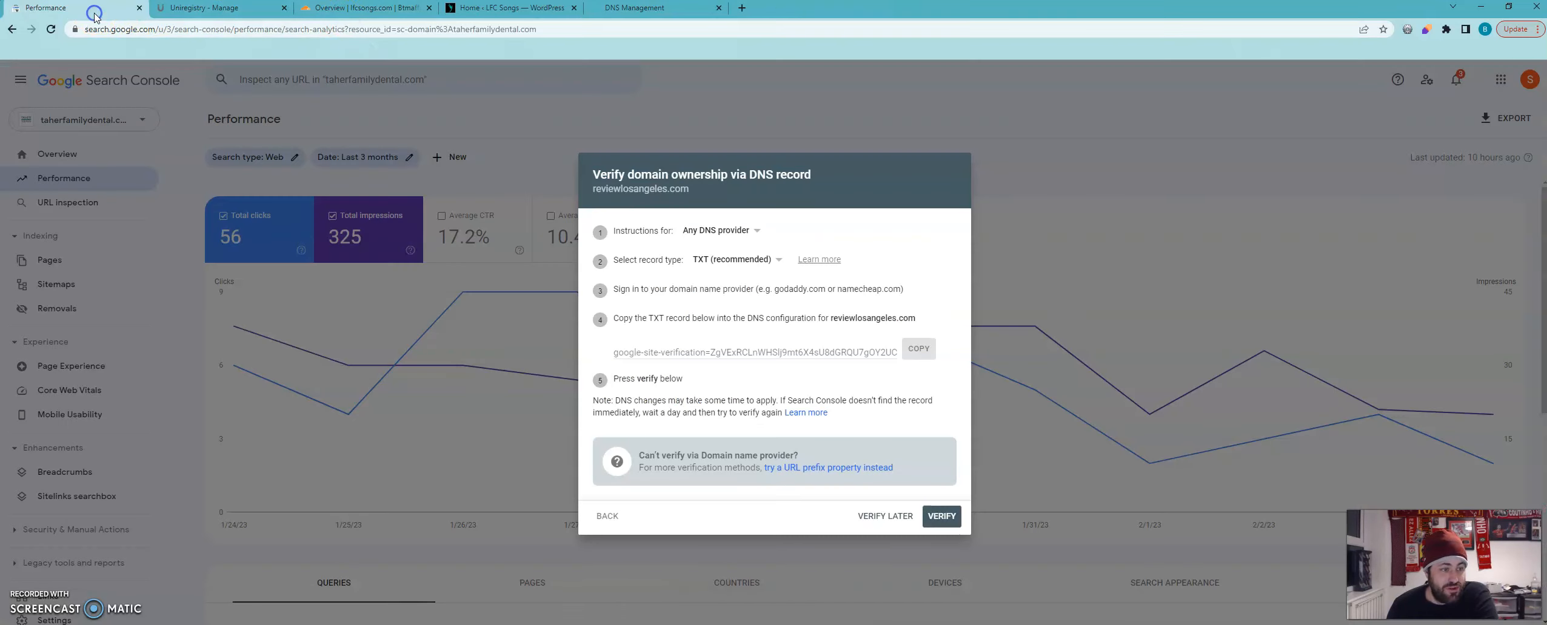
{"action": "left_click", "coordinate": [938, 521]}
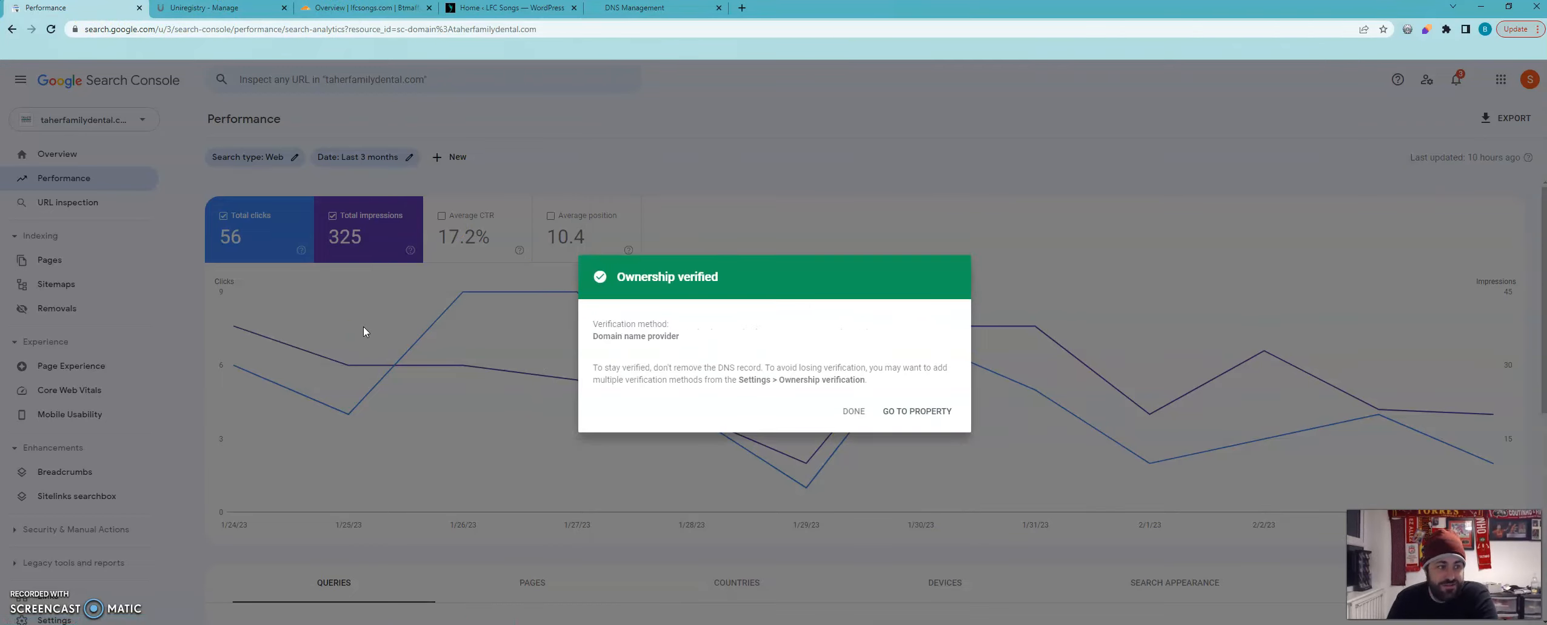
{"action": "left_click", "coordinate": [938, 417]}
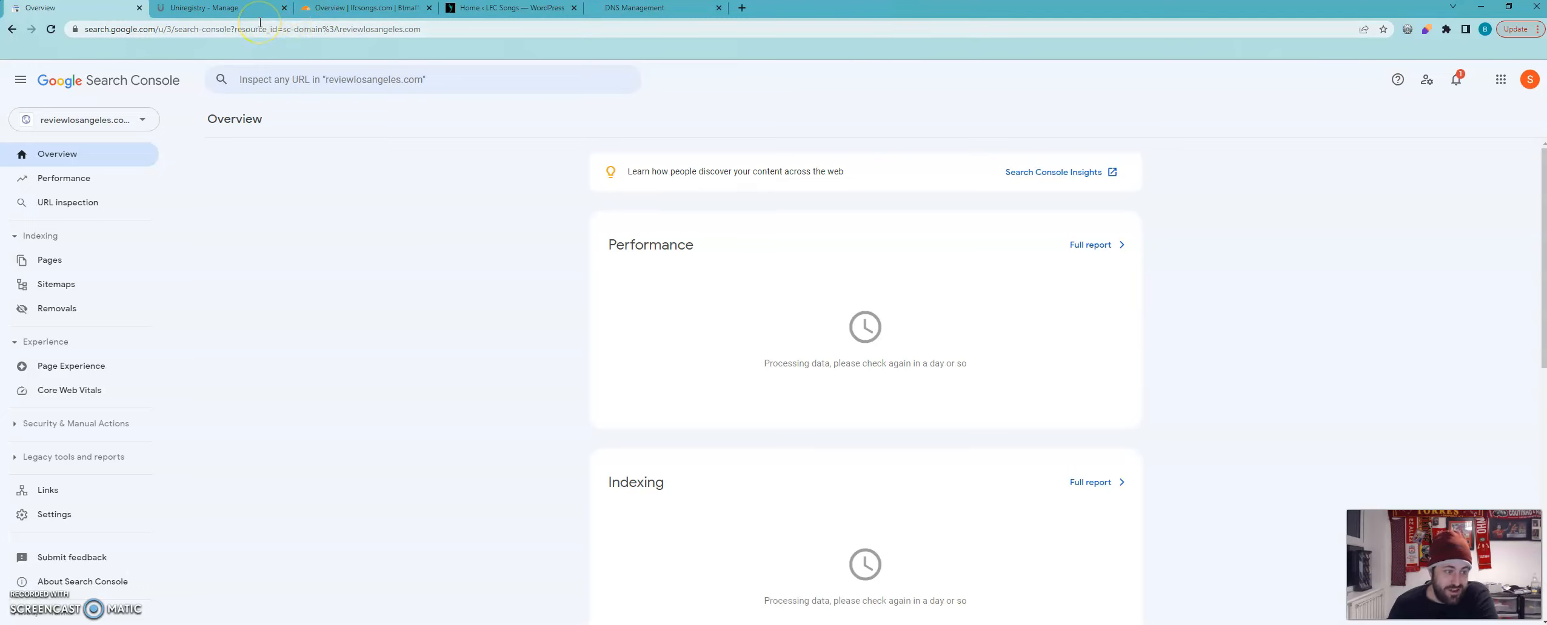
{"action": "left_click", "coordinate": [119, 121]}
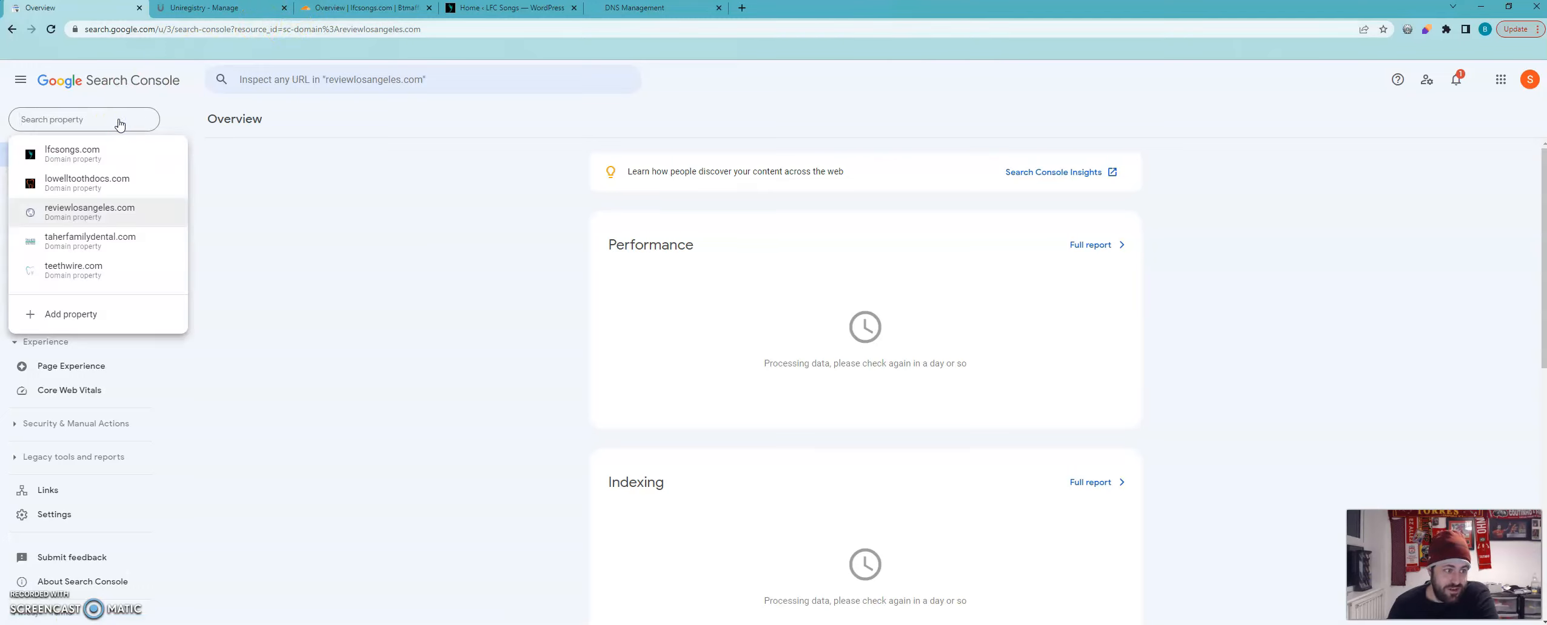
{"action": "left_click", "coordinate": [371, 211]}
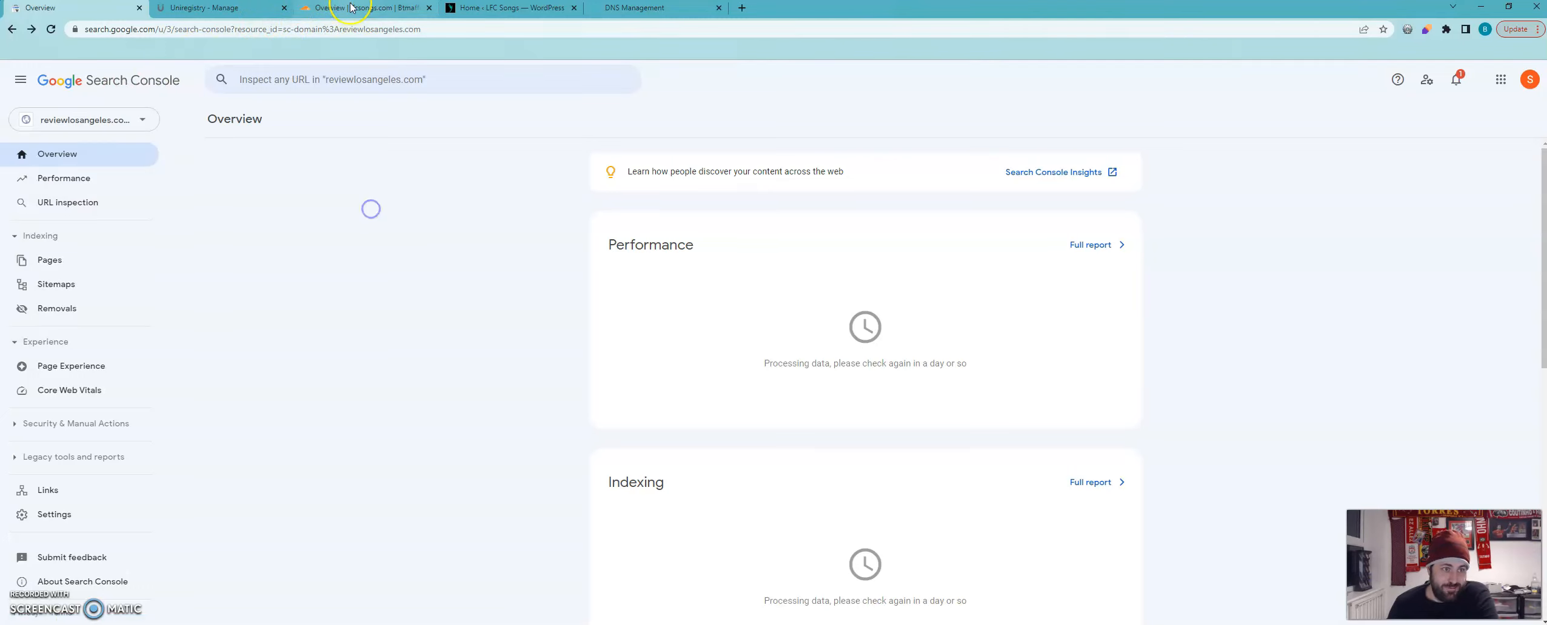
{"action": "left_click", "coordinate": [325, 278]}
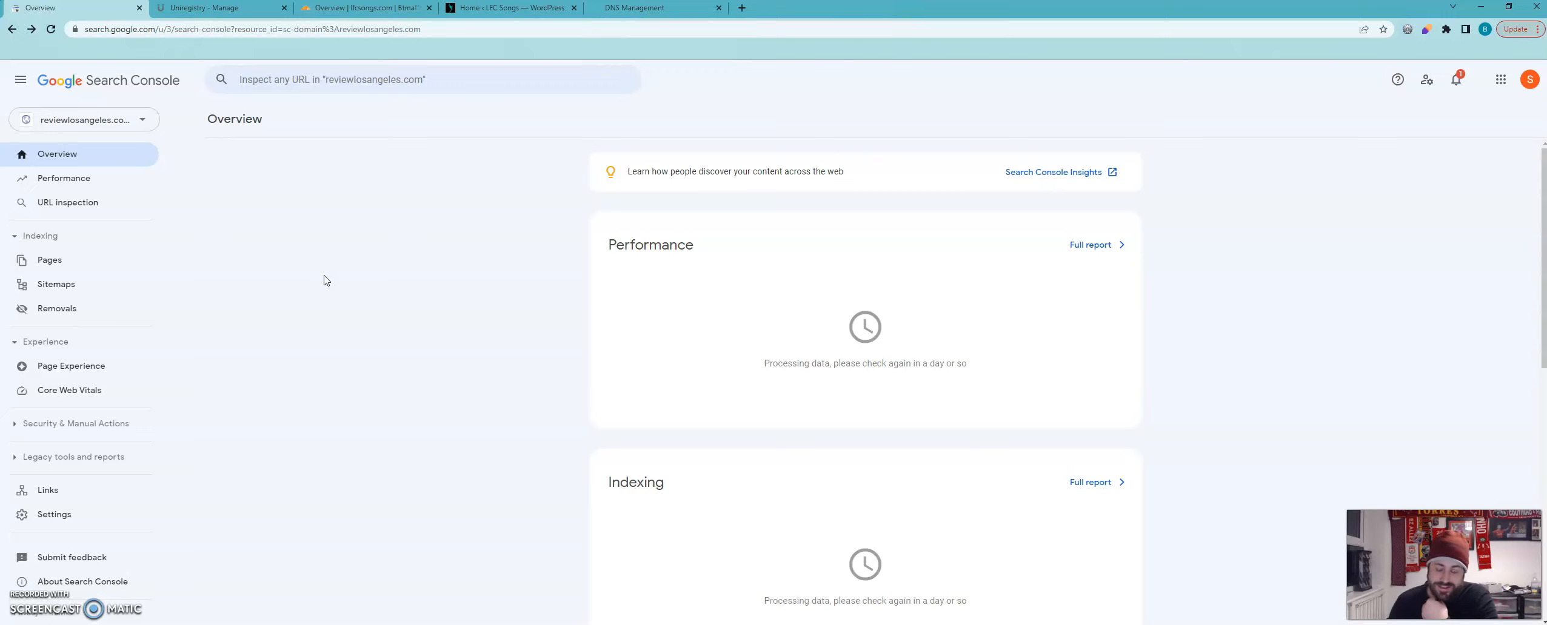
{"action": "left_click", "coordinate": [324, 273]}
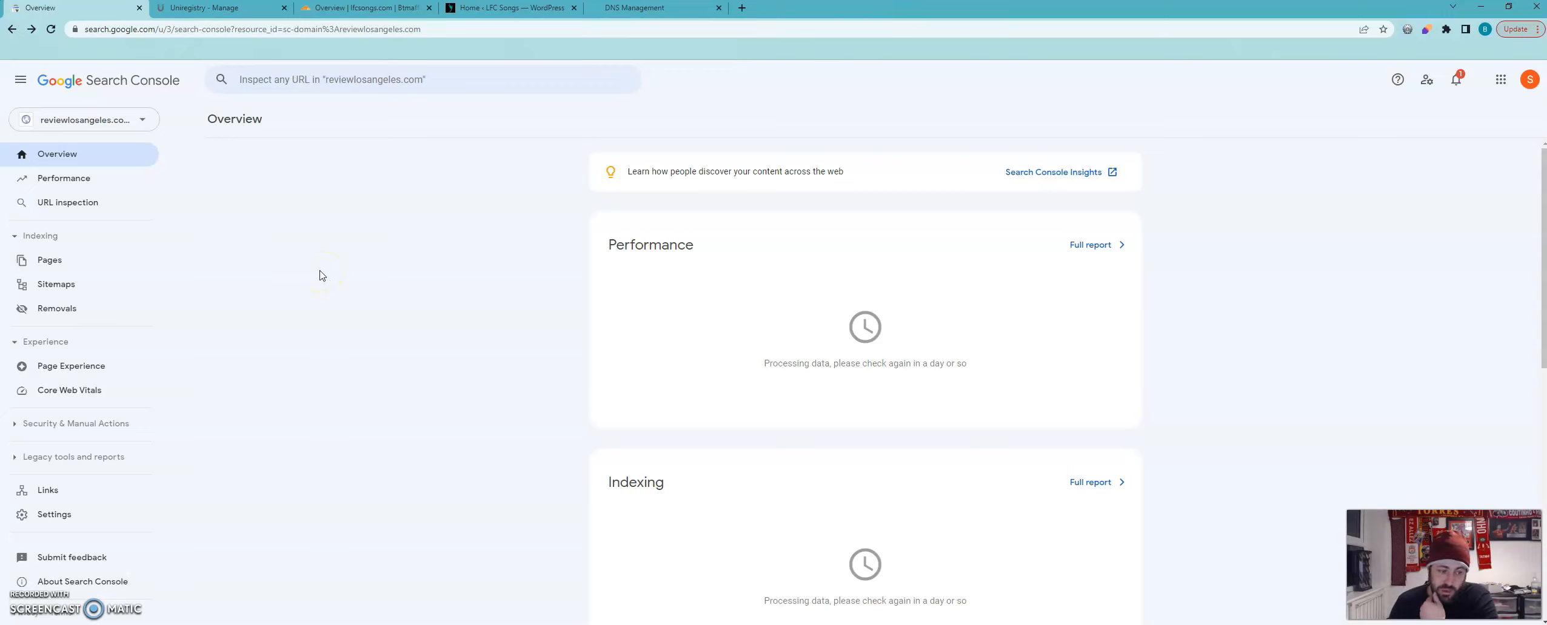
{"action": "left_click", "coordinate": [305, 299]}
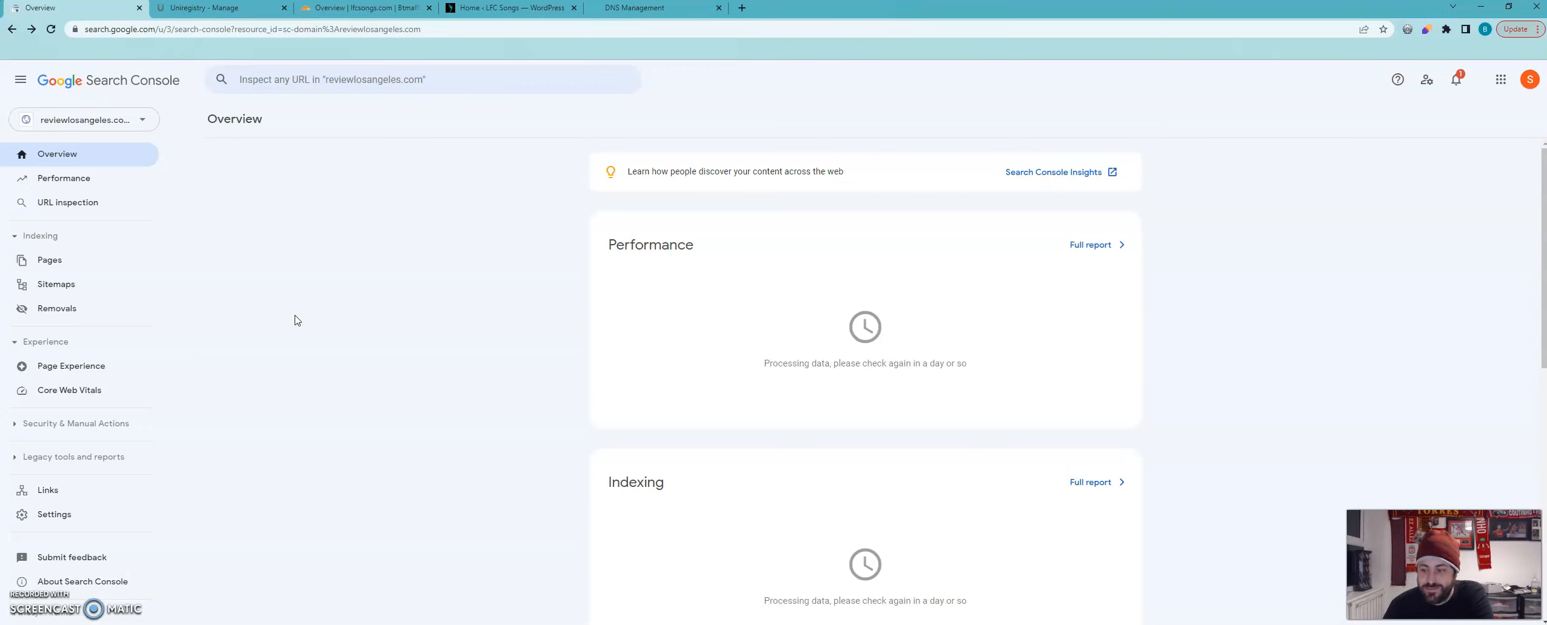
{"action": "left_click", "coordinate": [230, 324]}
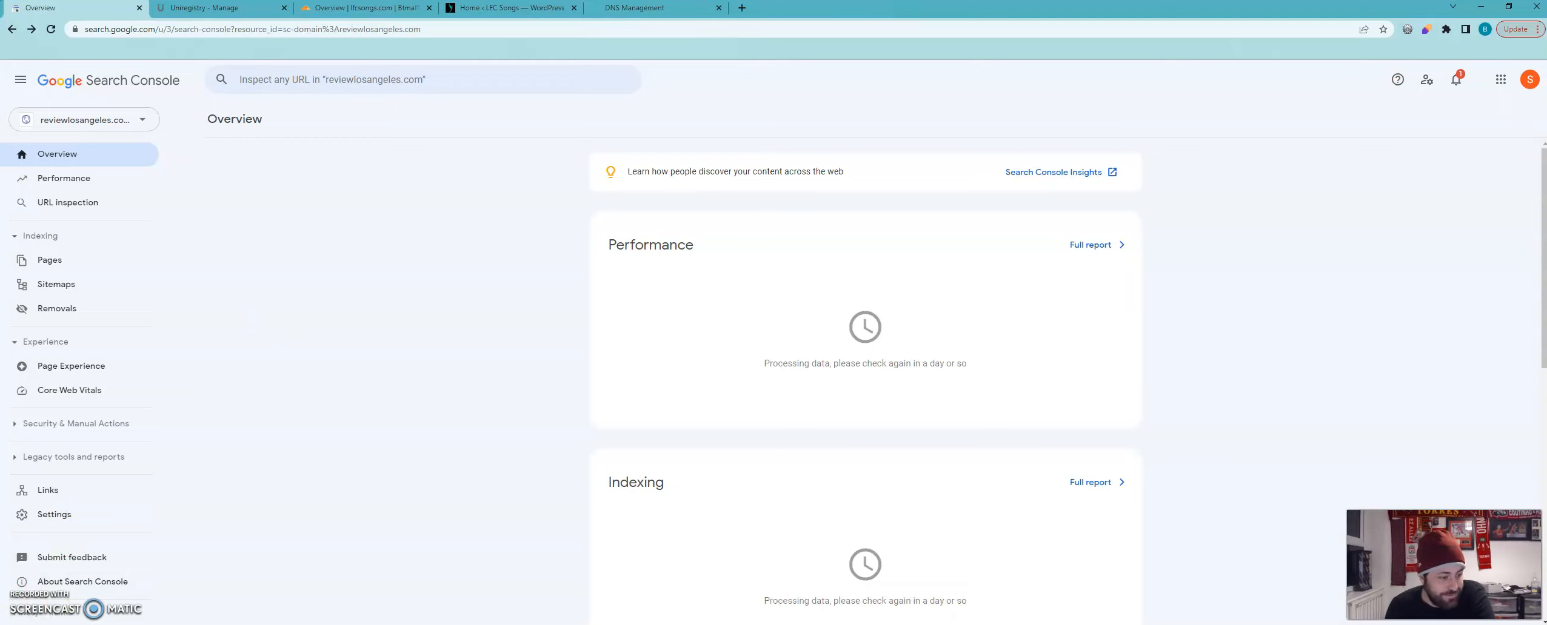